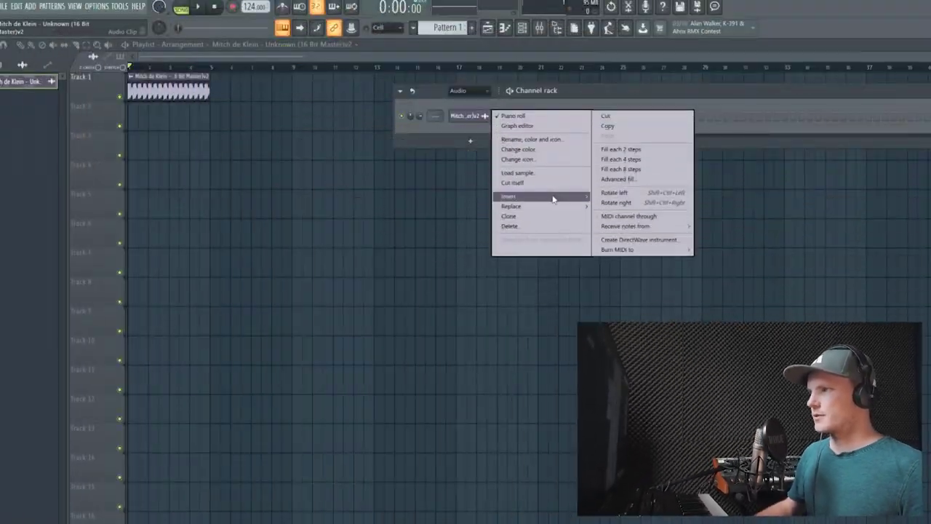
- Add a Patcher instrument as a new channel and move its window below the channel rack
mouse_move(553, 197)
click(808, 181)
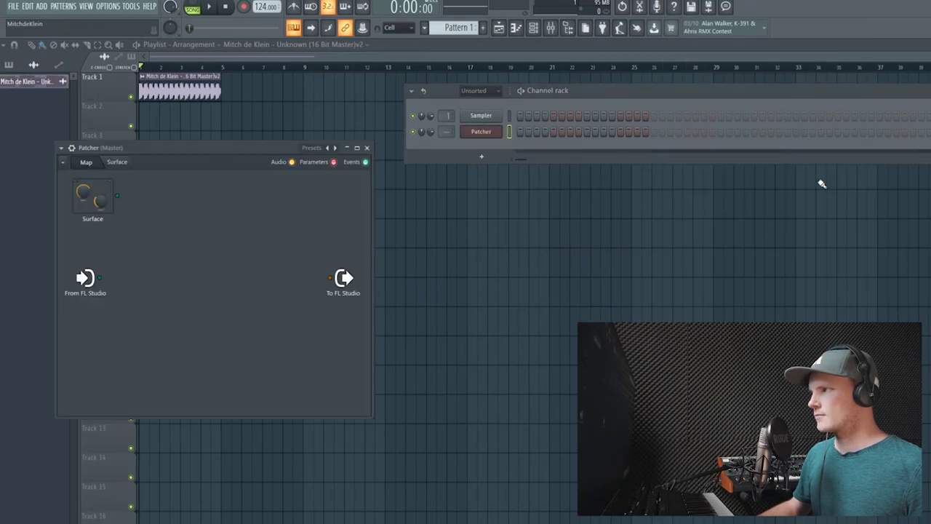
drag(208, 151, 426, 154)
- Add a VFX Envelope plugin to the Patcher map and open its editor
right_click(391, 247)
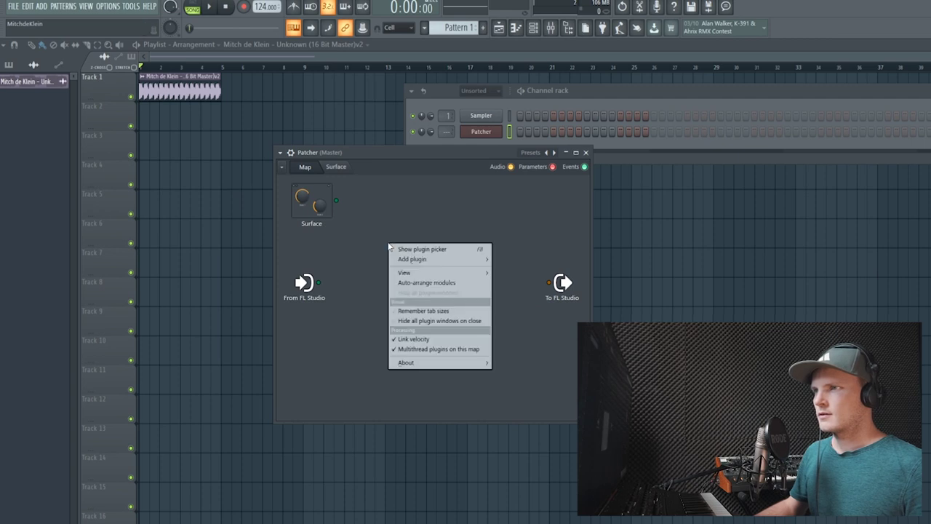
mouse_move(436, 260)
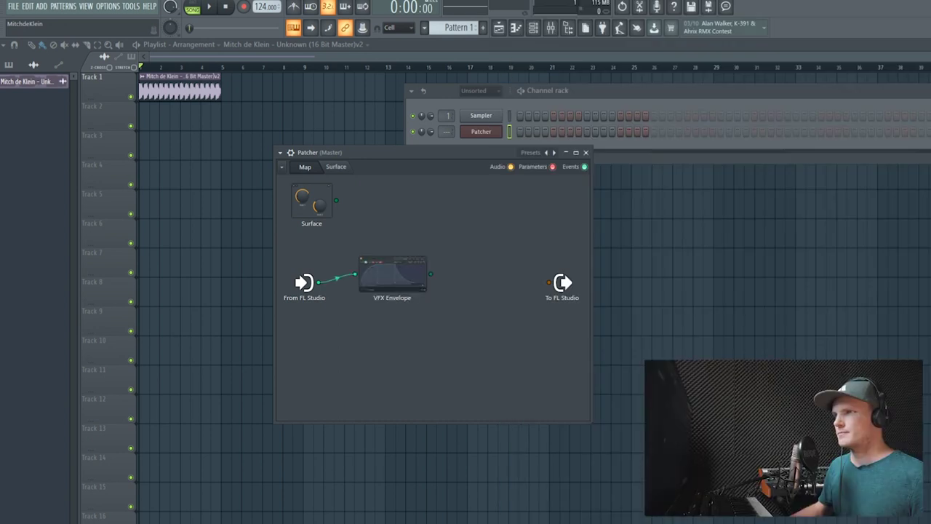
double_click(393, 273)
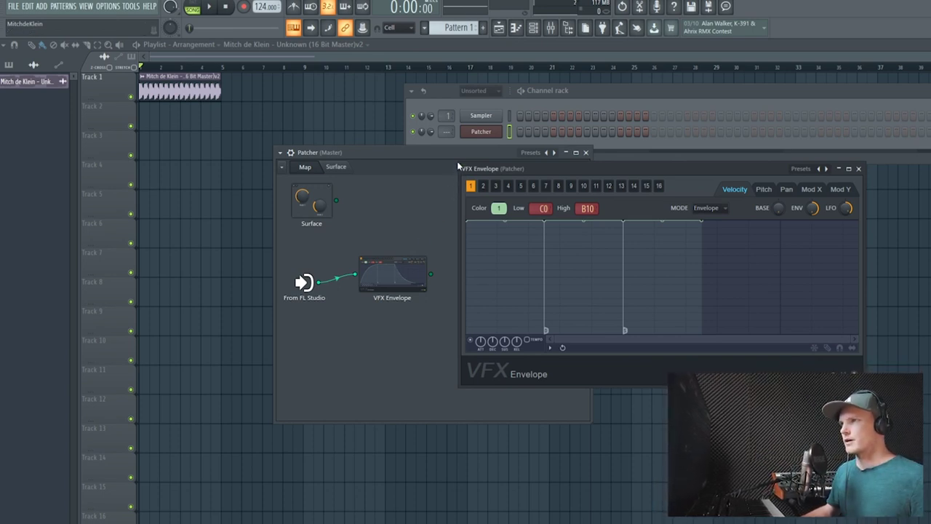
- Add a SimSynth plugin to the Patcher map
drag(458, 152, 336, 148)
right_click(332, 271)
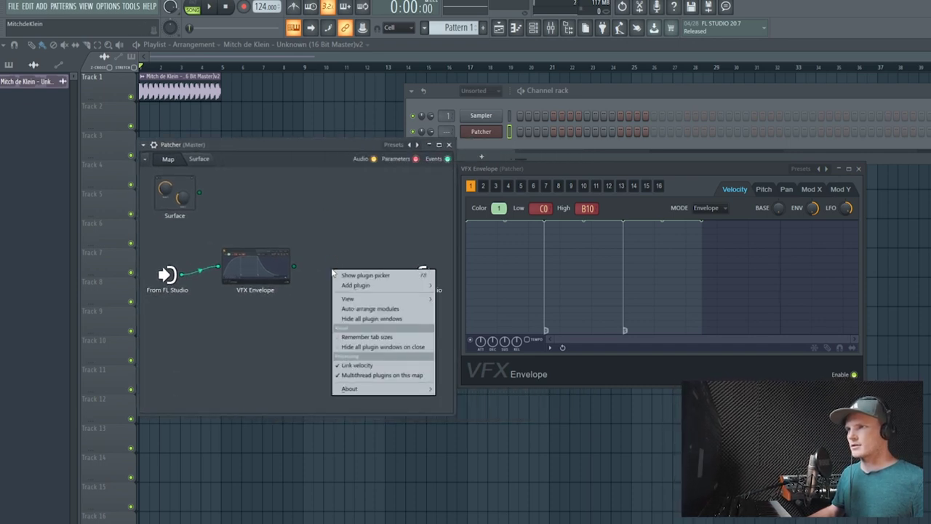
mouse_move(377, 285)
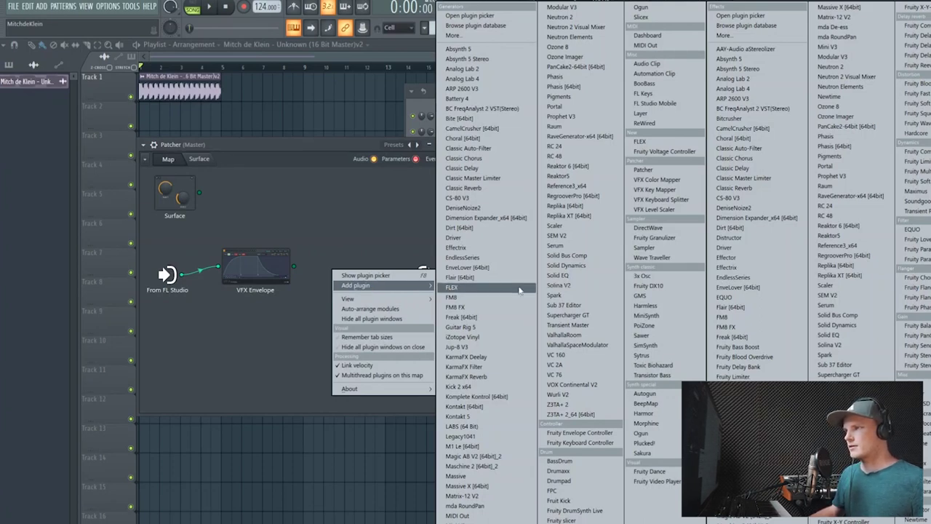
click(651, 346)
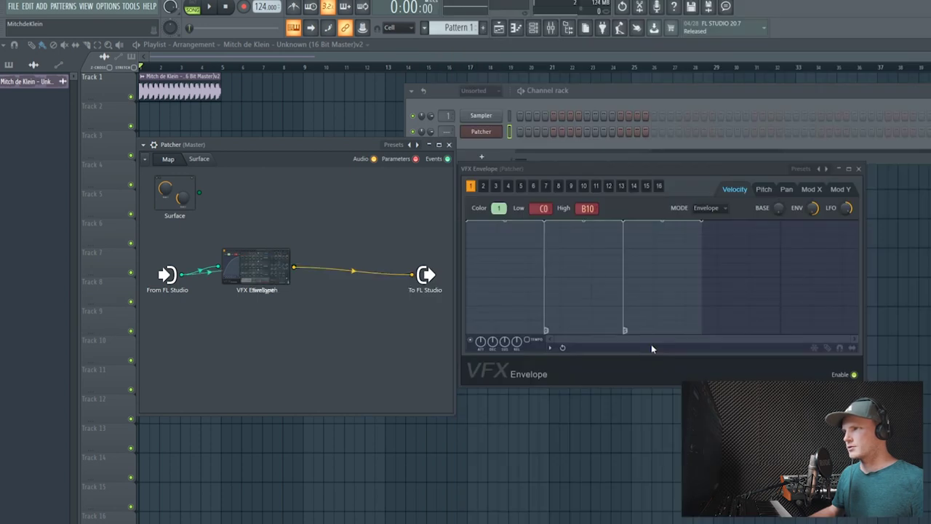
- Cable VFX Envelope's output into SimSynth and line up input, envelope, synth and output in a row
drag(264, 273, 277, 256)
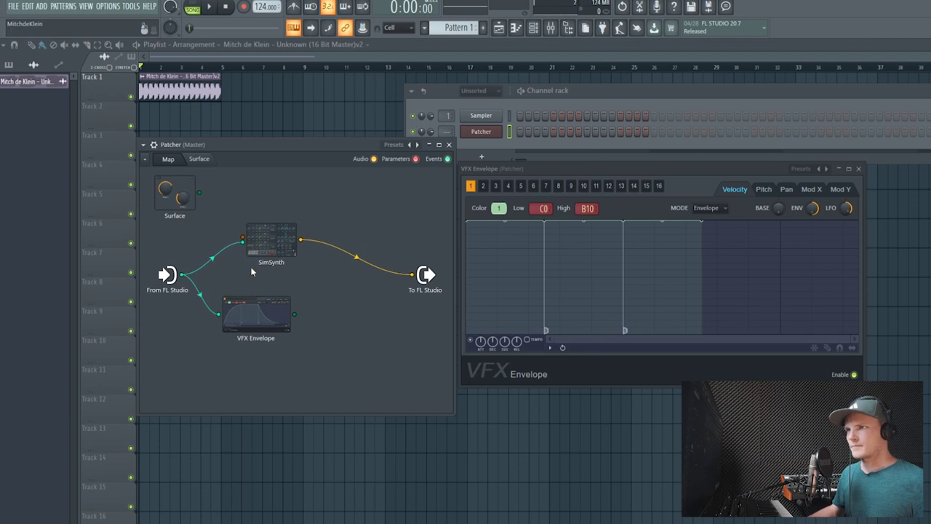
drag(296, 316, 288, 282)
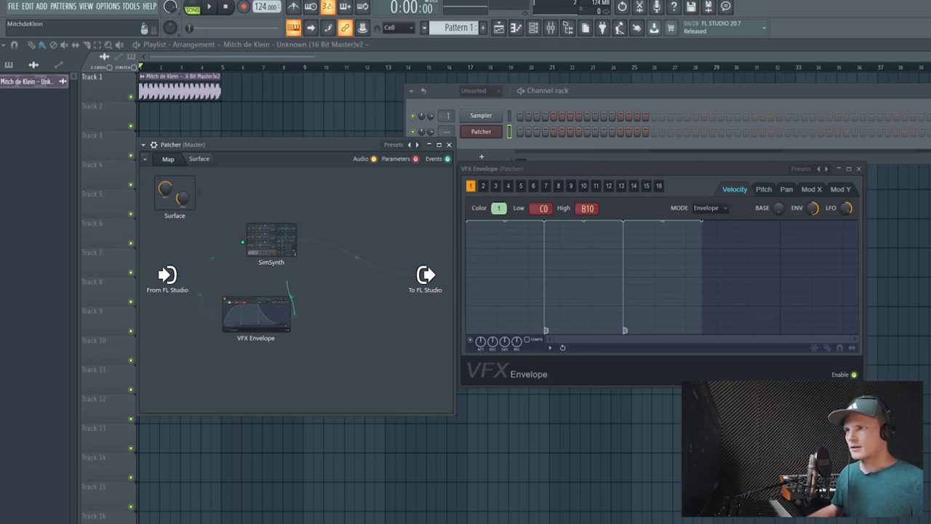
drag(242, 242, 242, 242)
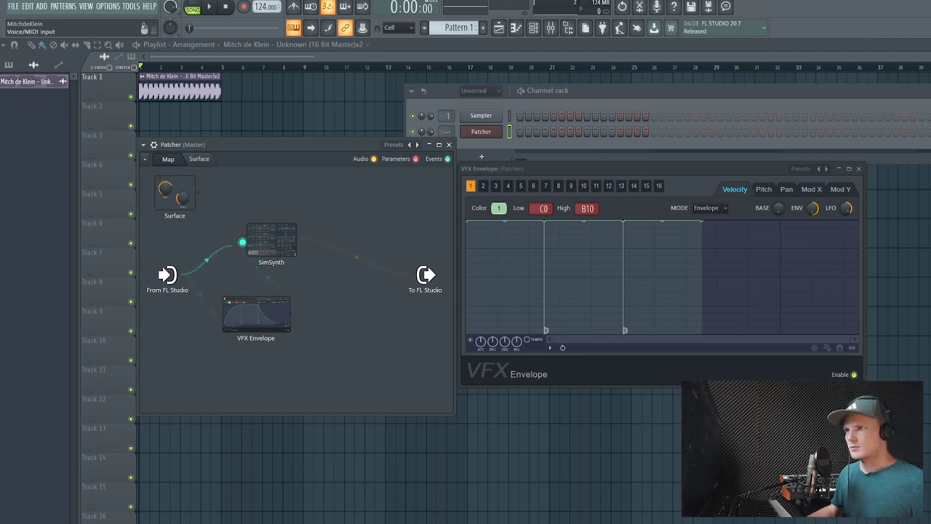
drag(254, 312, 242, 297)
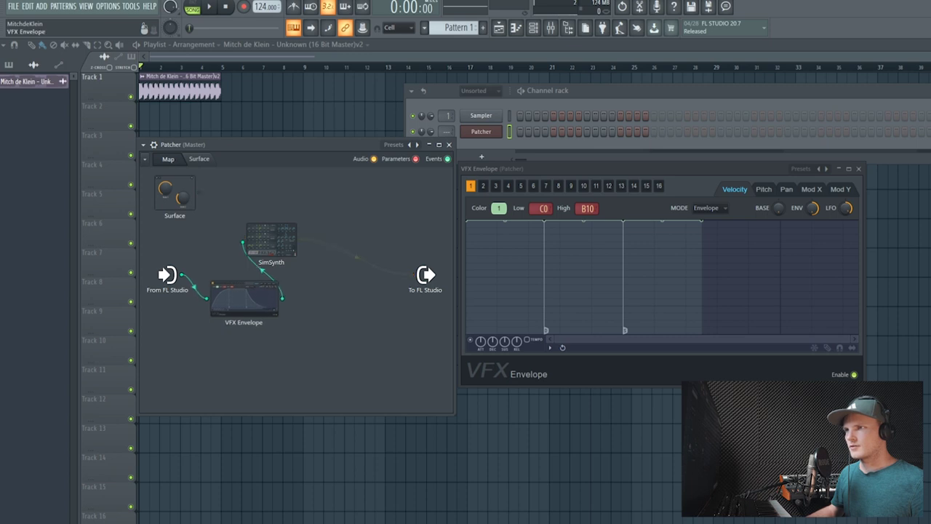
drag(270, 240, 333, 282)
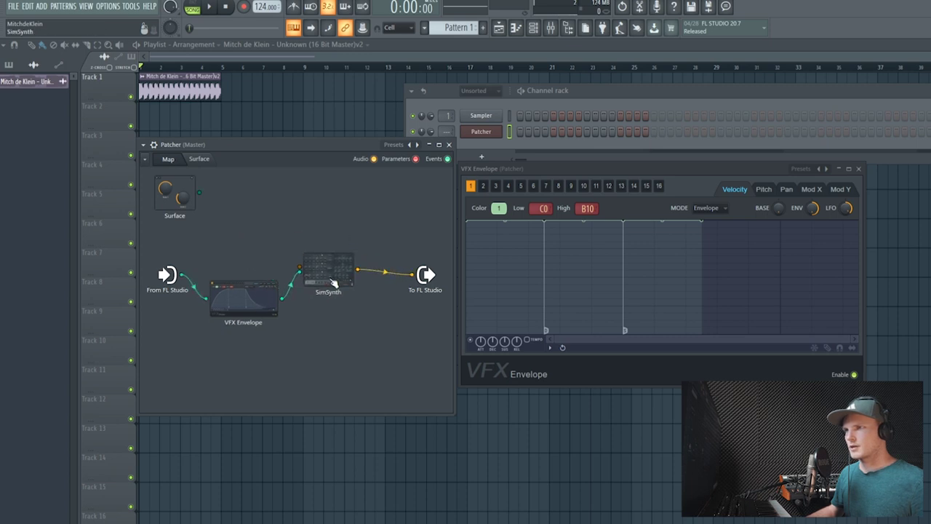
drag(260, 303, 265, 281)
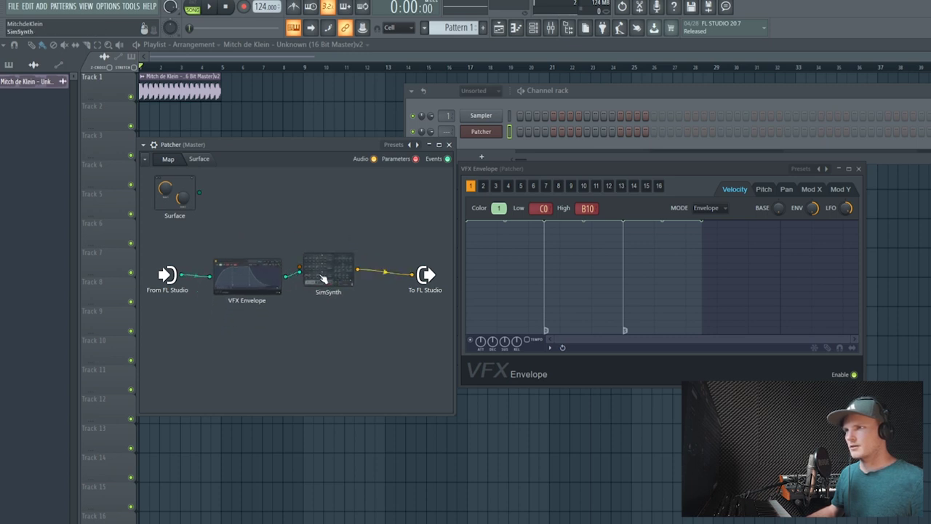
drag(322, 278, 325, 285)
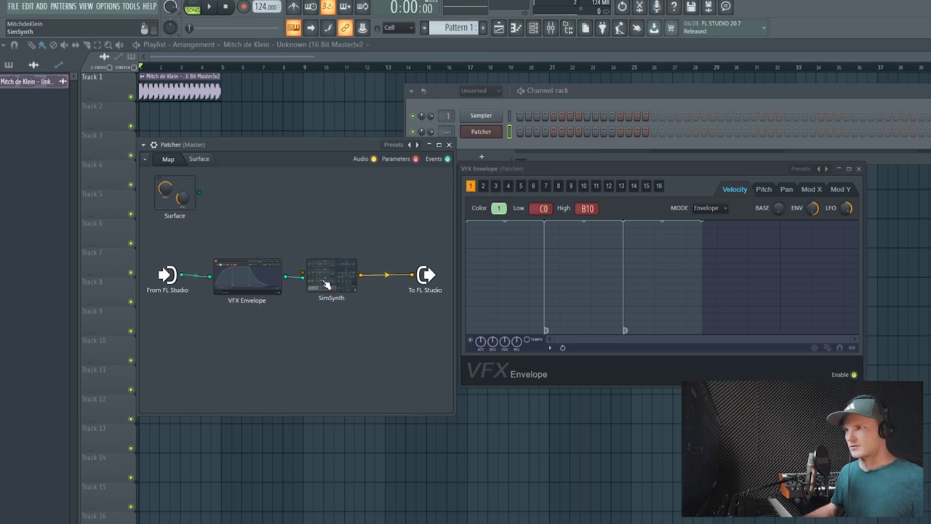
key(z)
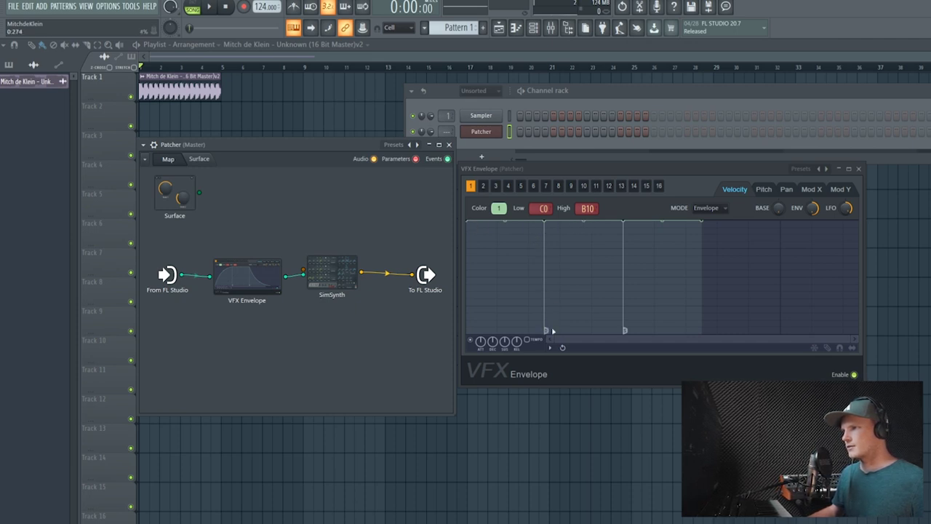
- Untick Decay on the second envelope point, zero the start point, and drag the end point far right
right_click(545, 222)
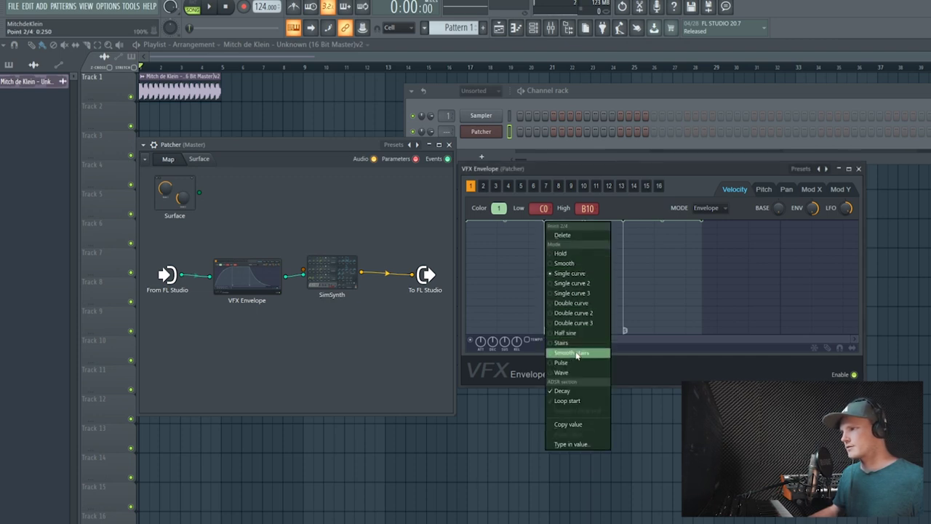
click(569, 393)
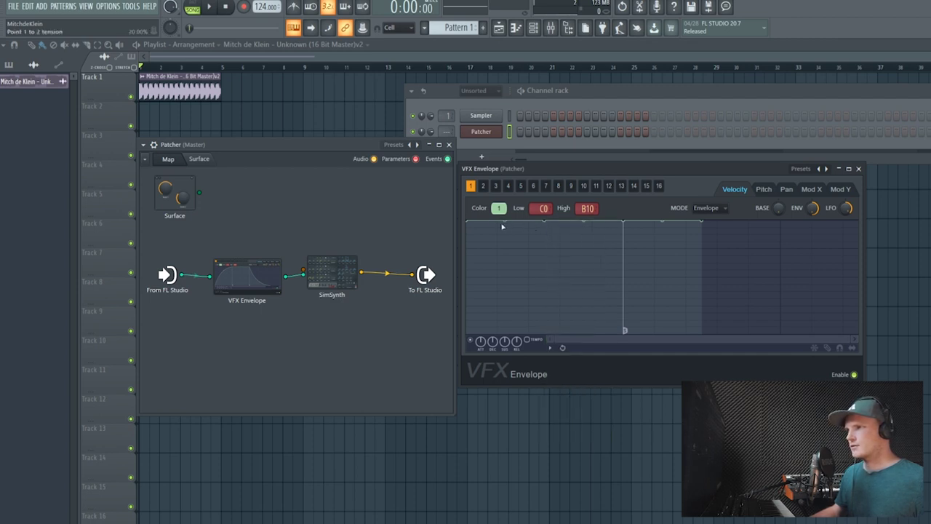
right_click(467, 221)
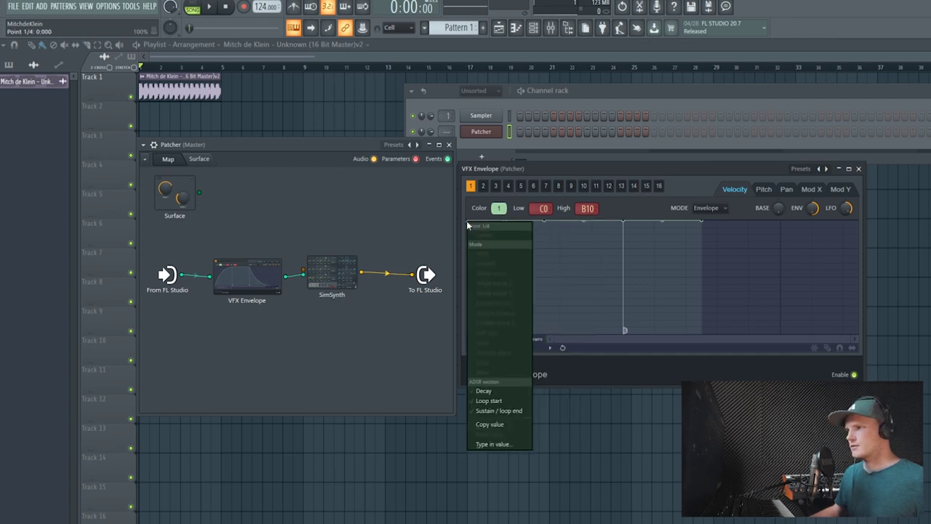
click(486, 393)
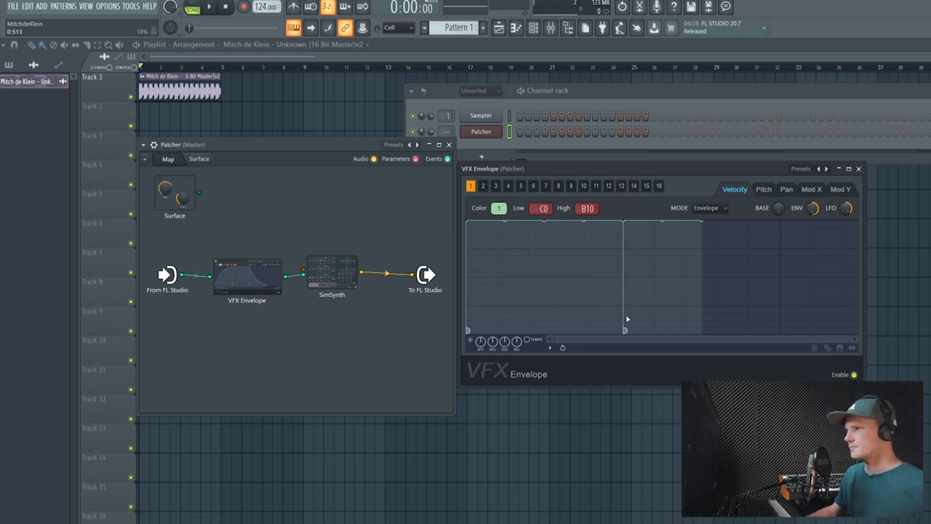
right_click(623, 226)
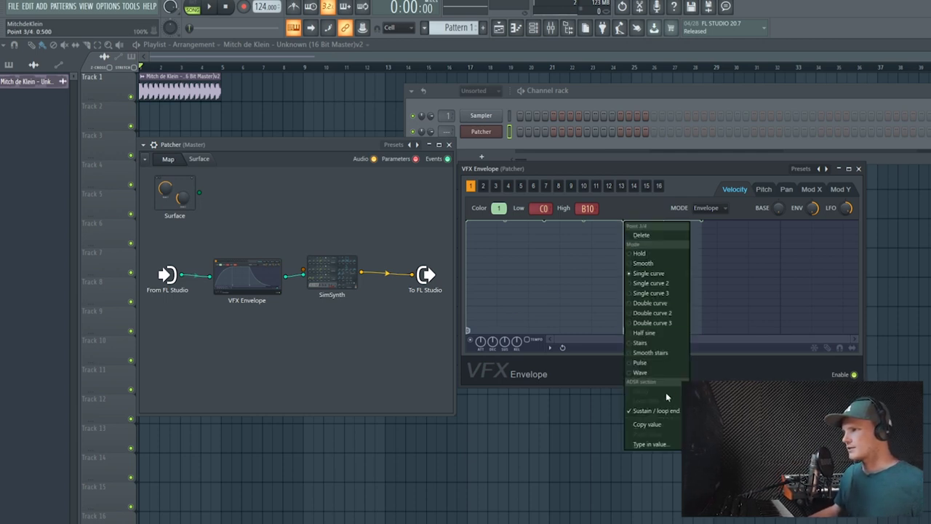
click(717, 303)
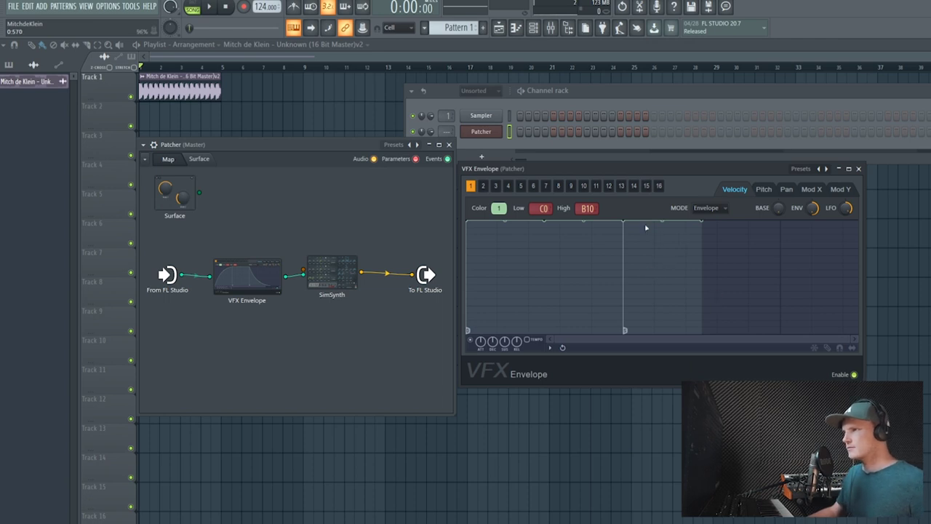
drag(627, 224, 783, 217)
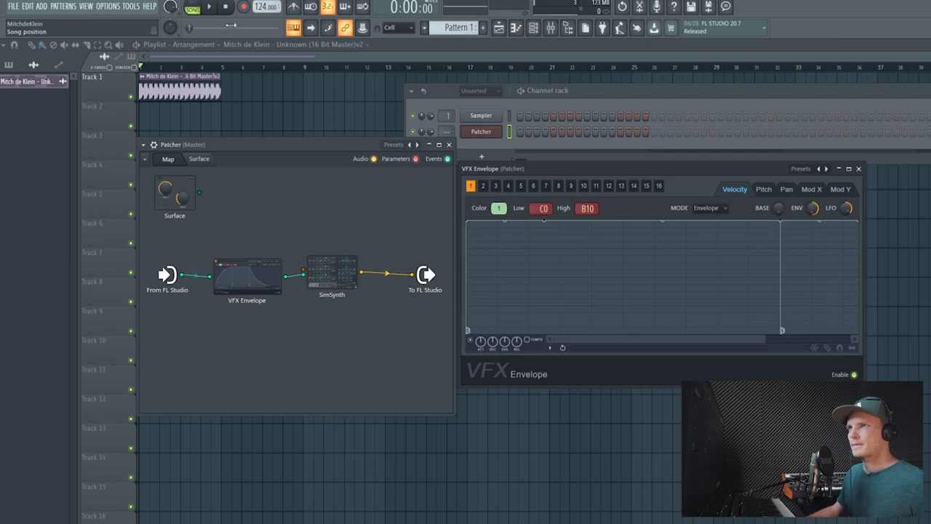
- In pattern mode, place an A4 note at the start of the Patcher channel's piano roll
click(194, 7)
right_click(460, 129)
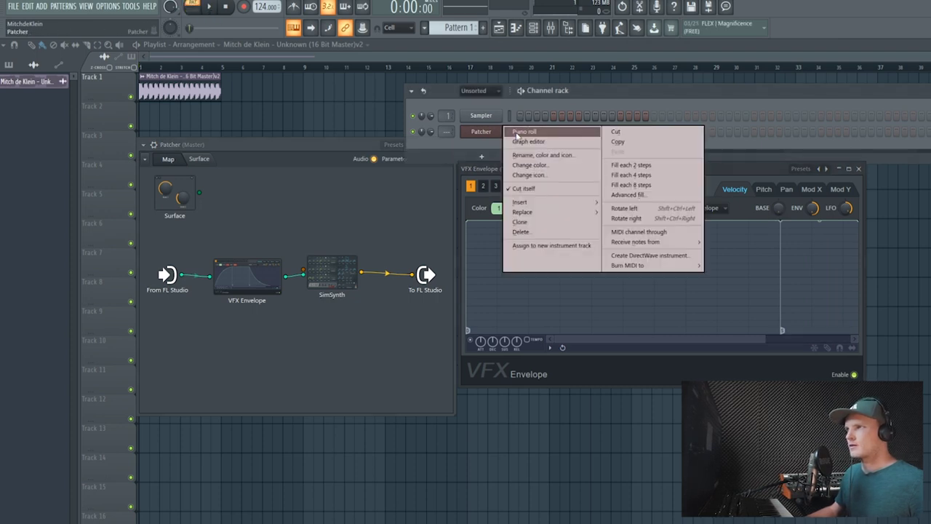
click(513, 129)
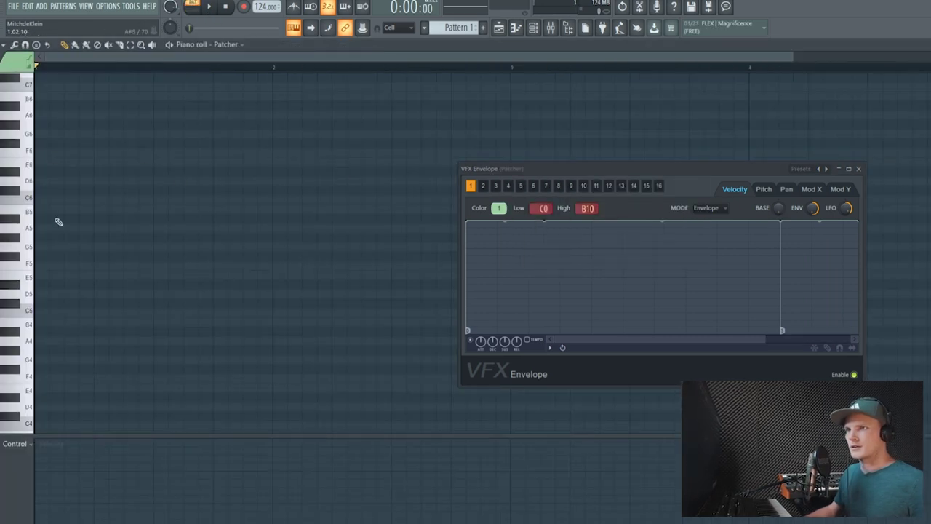
click(41, 339)
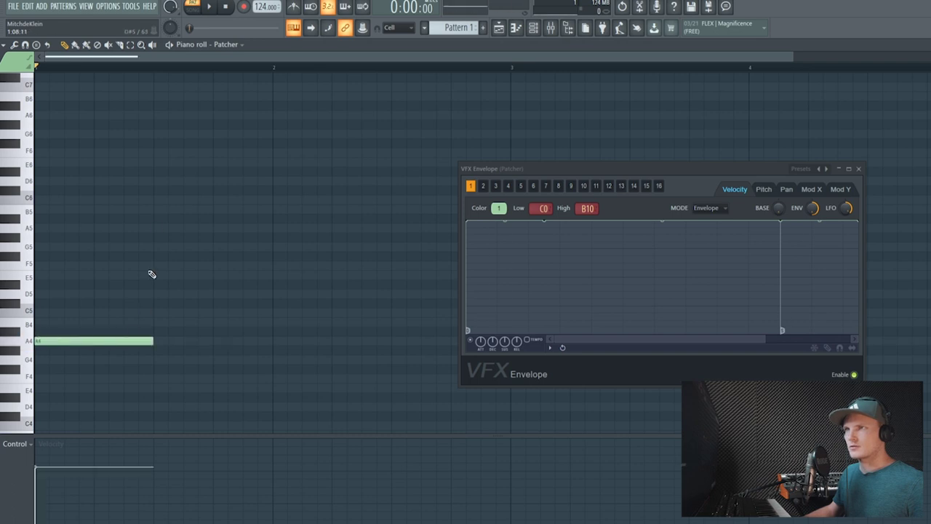
key(space)
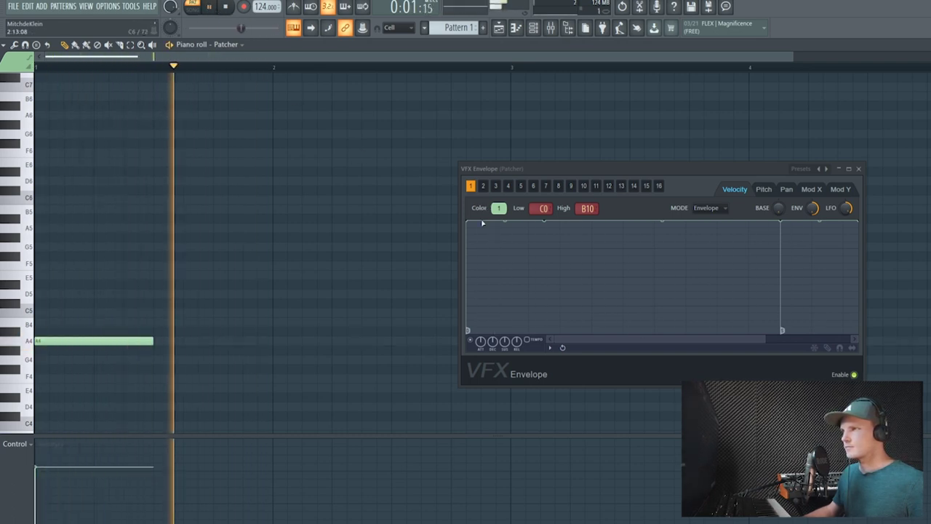
key(space)
- Drop the sustain level to the bottom, steepen the decay, and shape a second sharp peak
drag(504, 248, 502, 342)
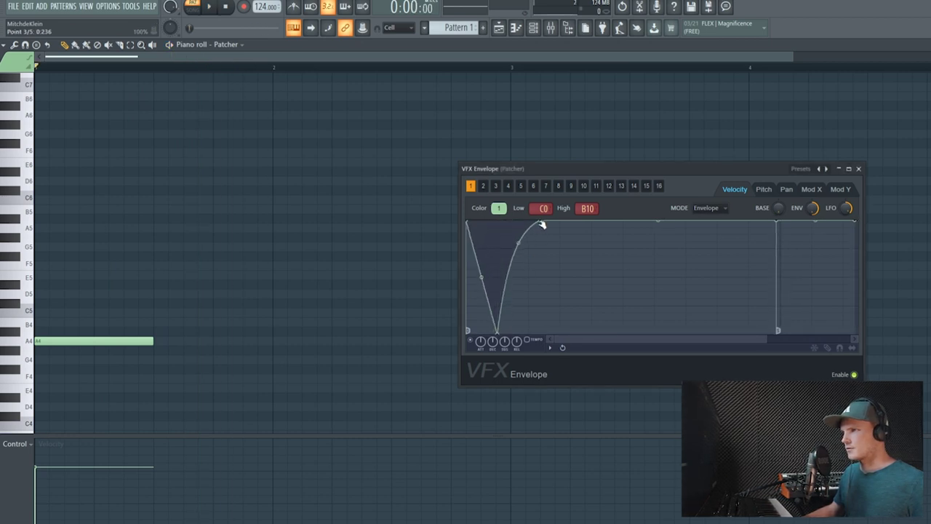
drag(542, 224, 512, 329)
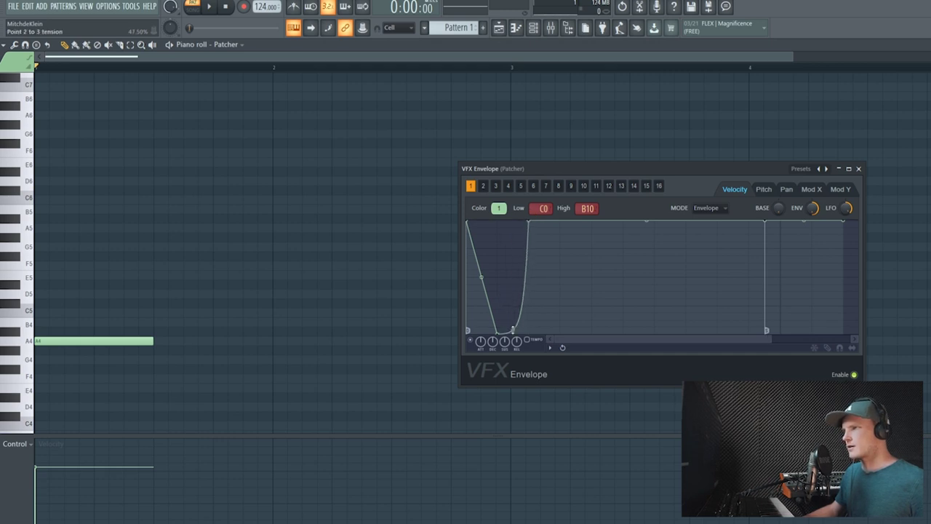
drag(566, 295, 557, 332)
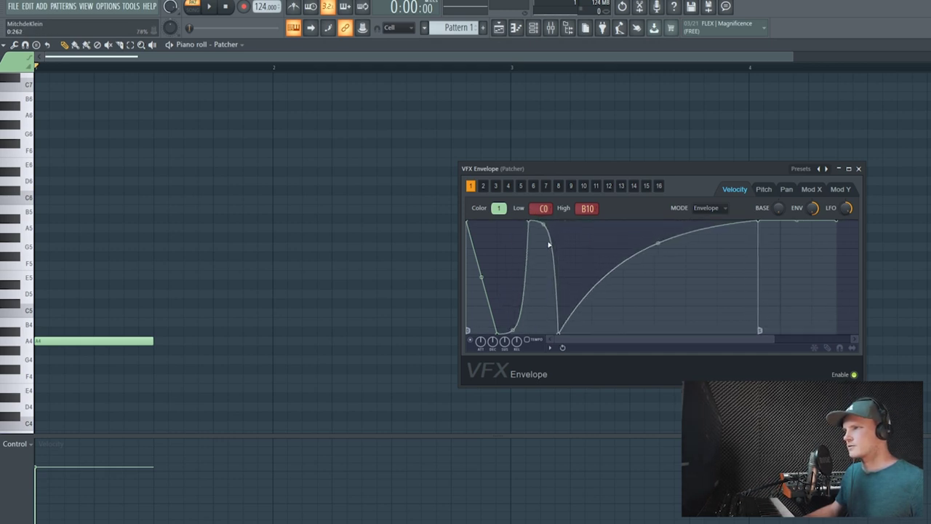
drag(545, 227, 606, 334)
key(space)
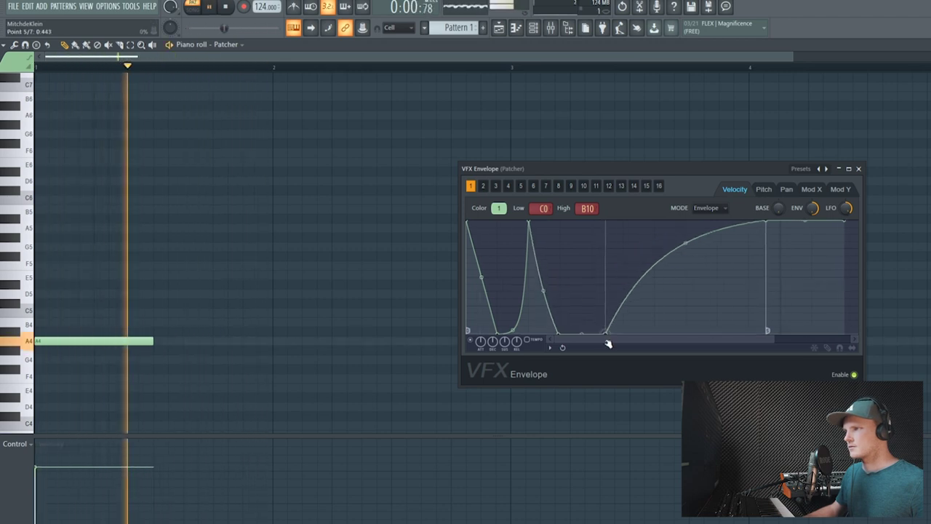
- Add points to form a third and fourth peak with valleys pulled to the floor
click(626, 255)
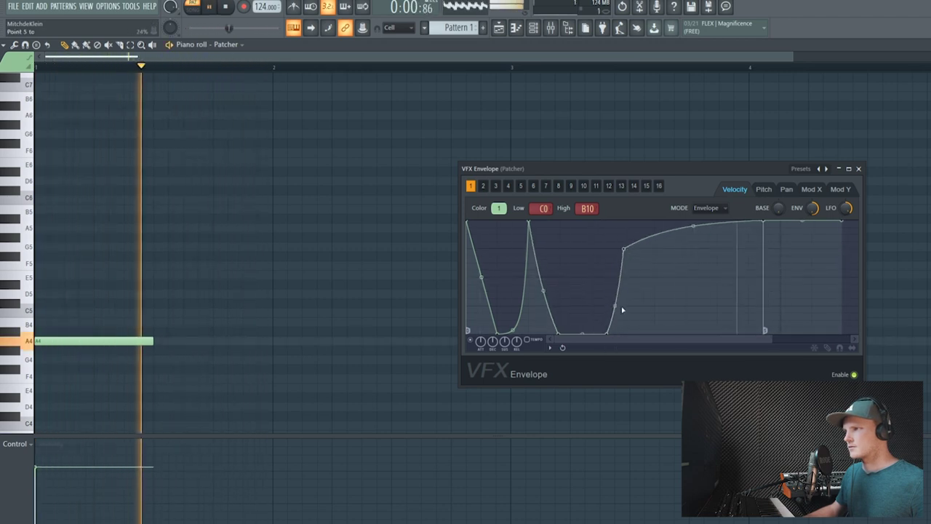
drag(619, 307, 640, 328)
drag(671, 276, 676, 326)
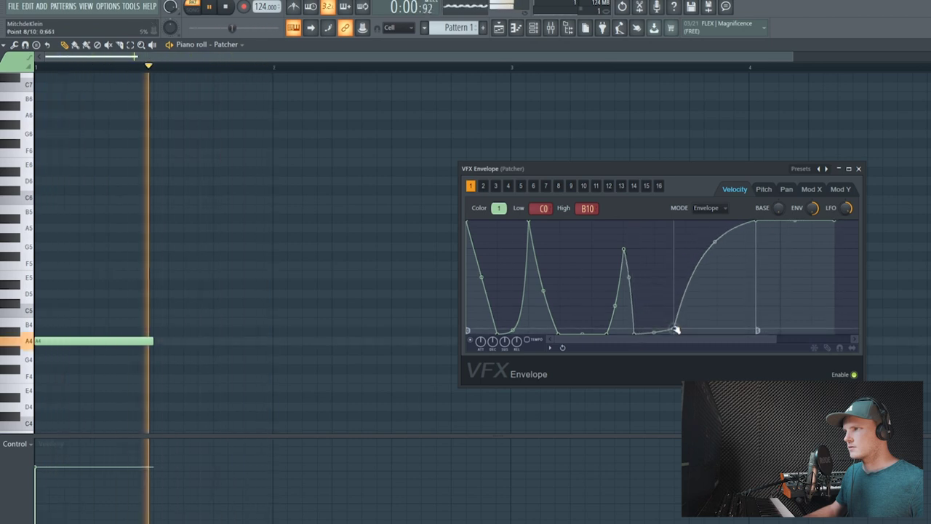
drag(686, 276, 680, 216)
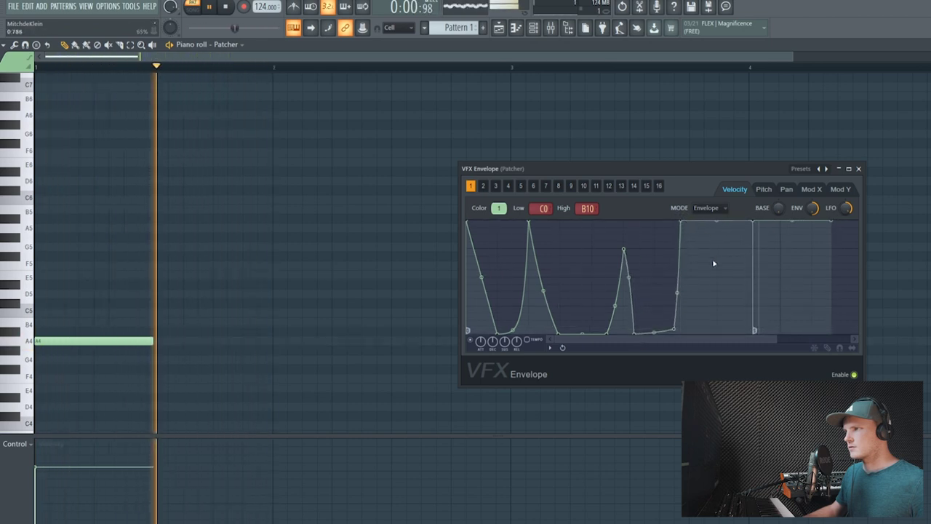
drag(713, 264, 719, 335)
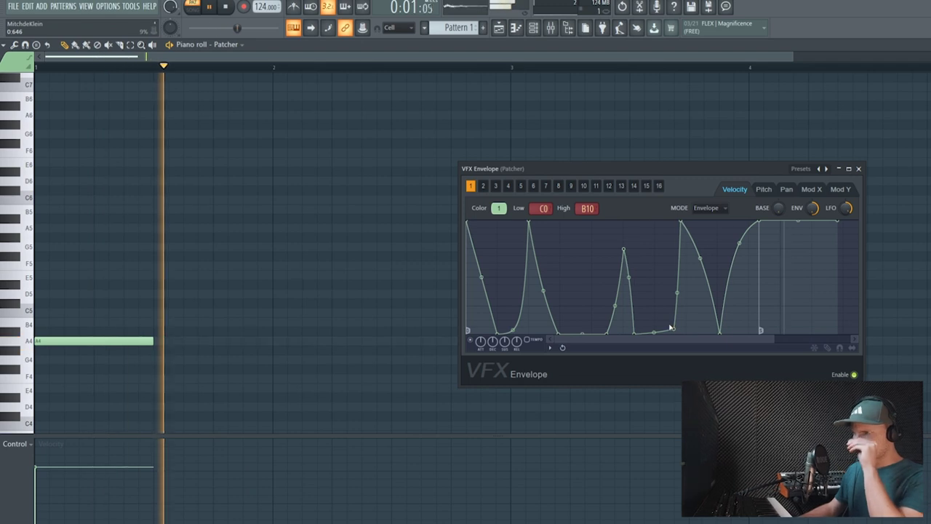
key(space)
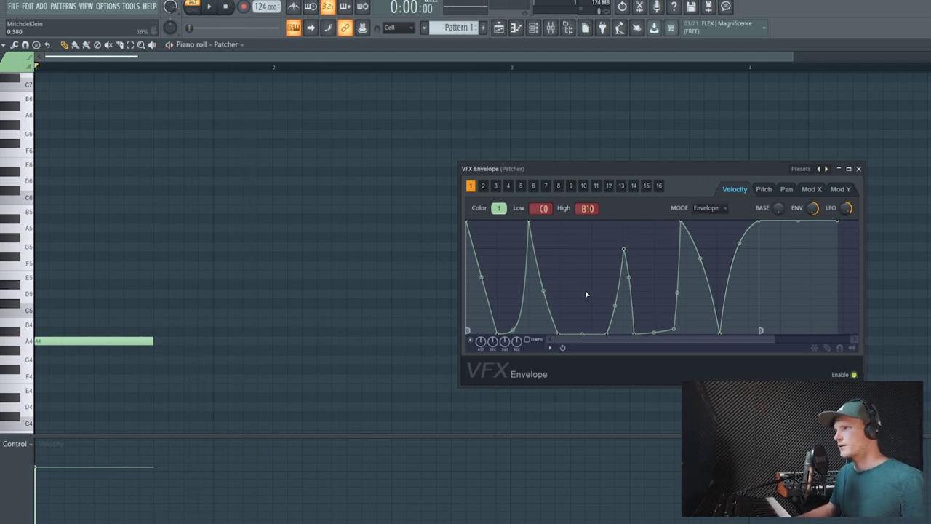
- Give envelope point 3's segment a Stairs curve and shift the sustain point slightly later
right_click(529, 223)
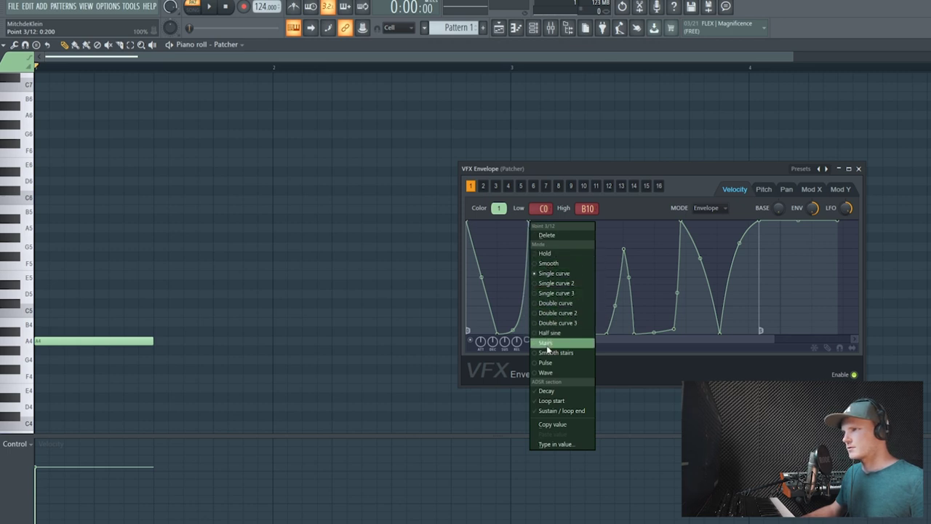
click(546, 345)
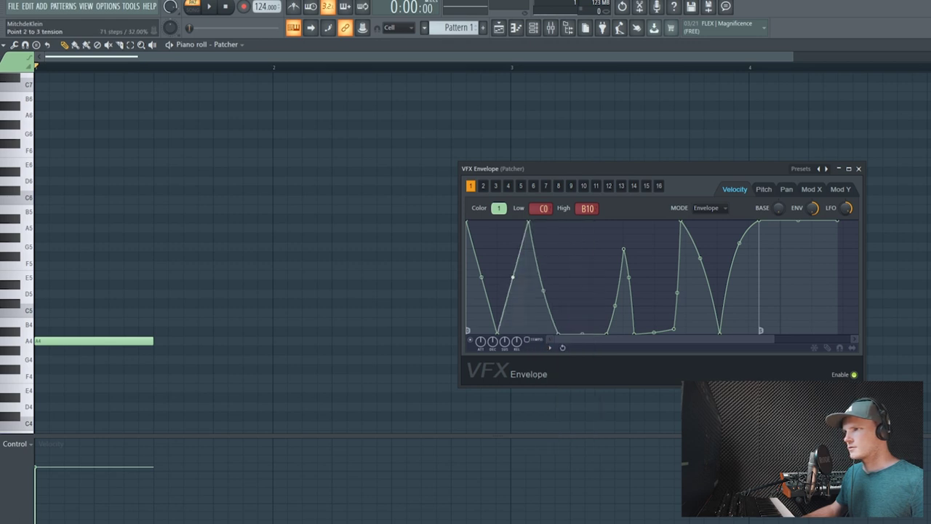
key(space)
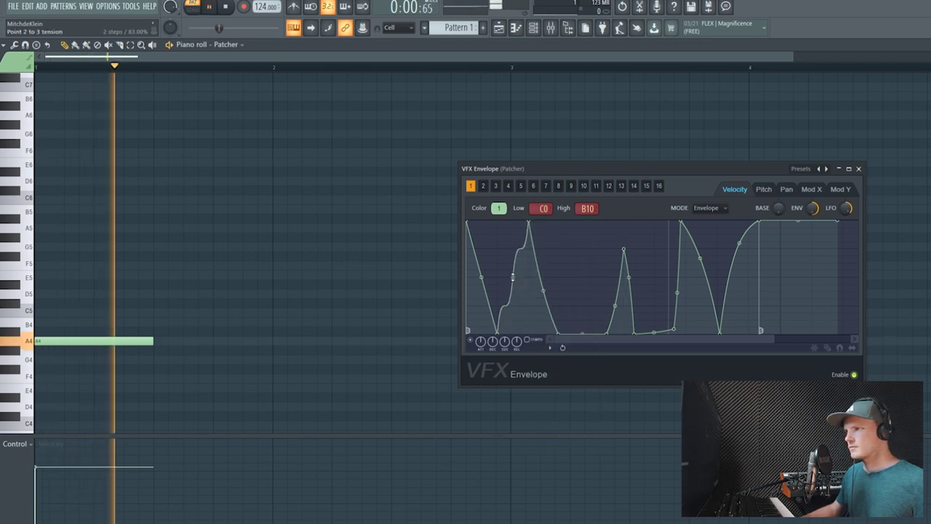
key(space)
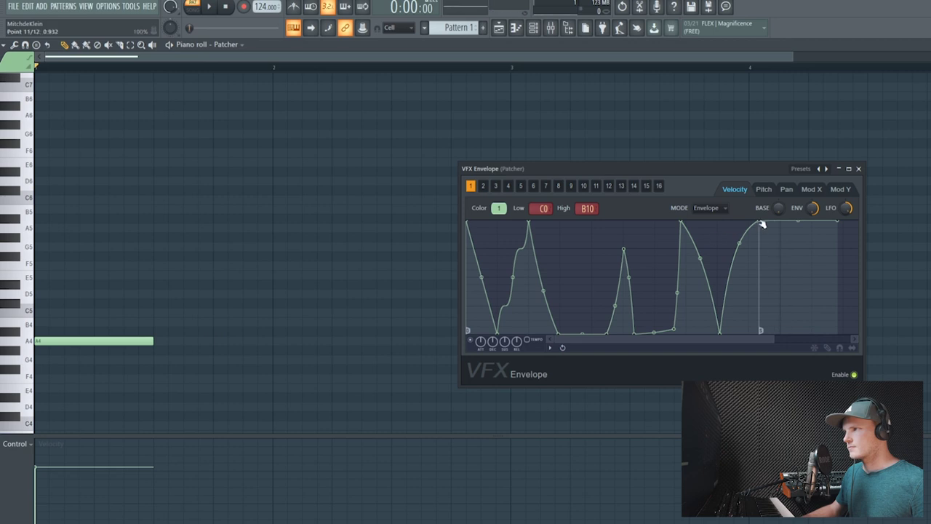
drag(760, 222, 782, 212)
key(space)
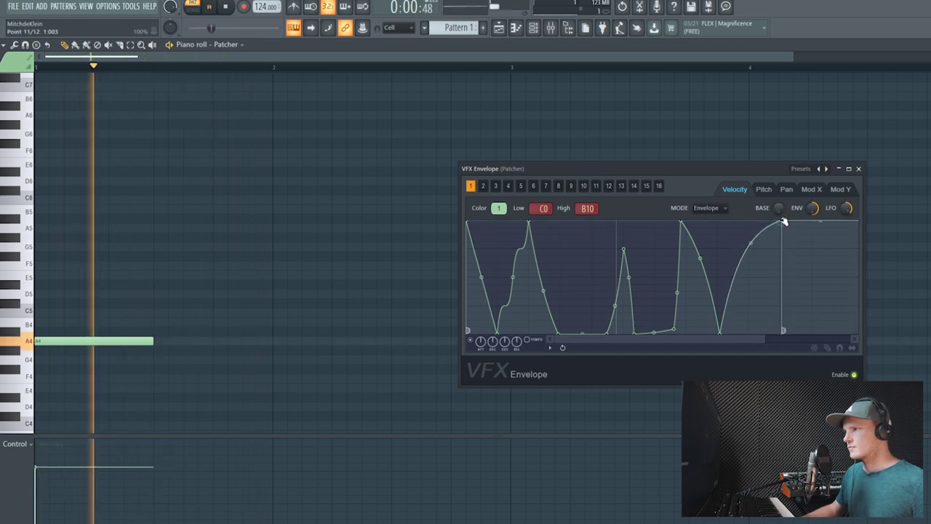
drag(784, 221, 782, 221)
key(space)
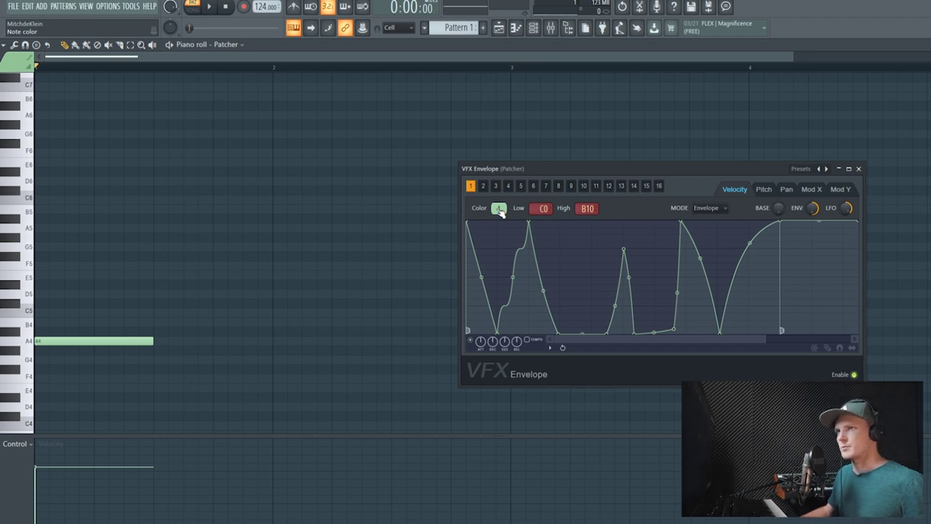
- Switch to envelope bank 2, assign it colour 5 (blue), and set new piano-roll notes to blue
click(13, 62)
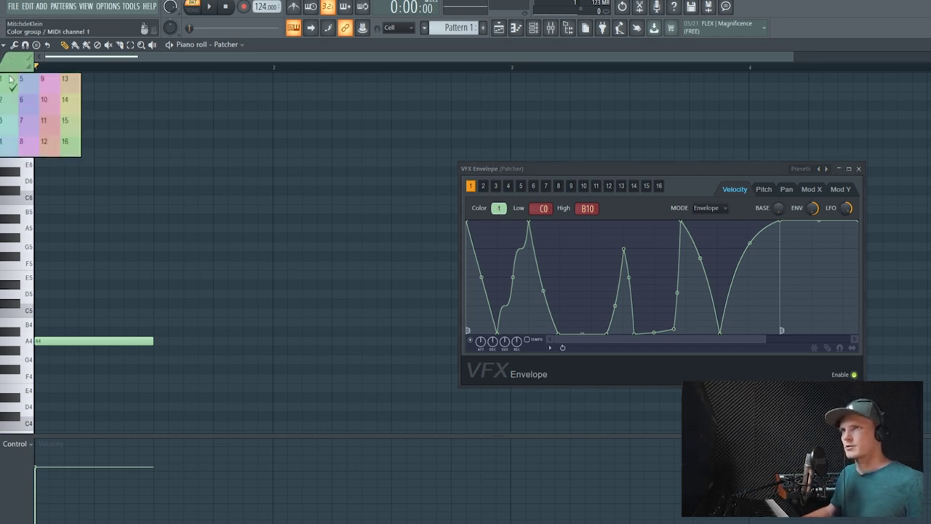
click(572, 172)
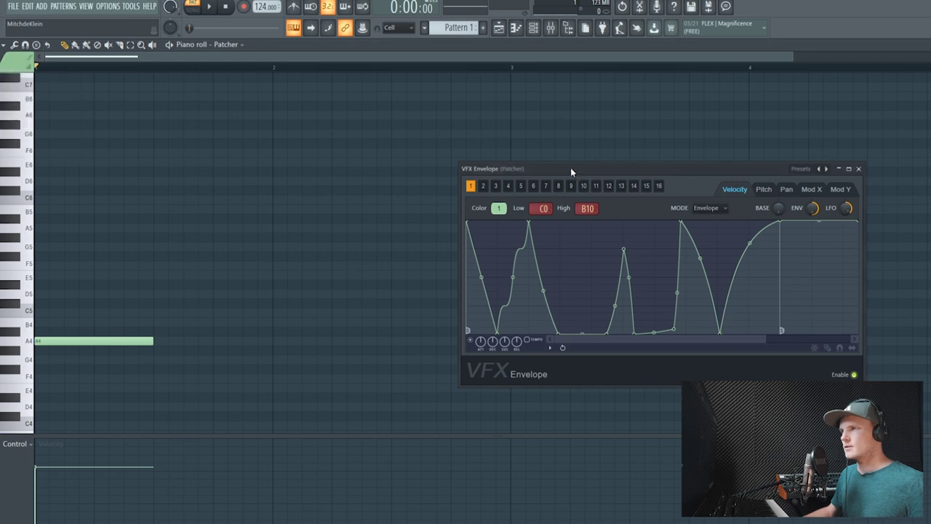
click(484, 187)
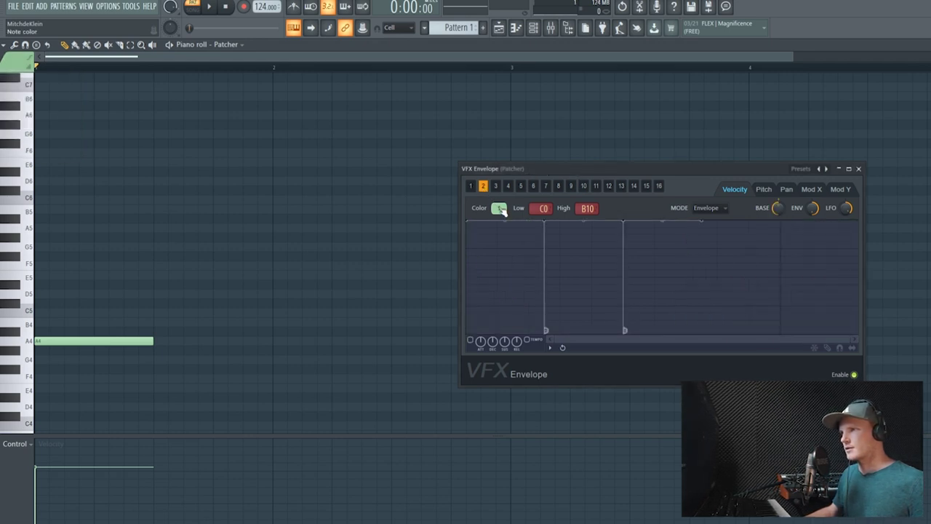
click(499, 209)
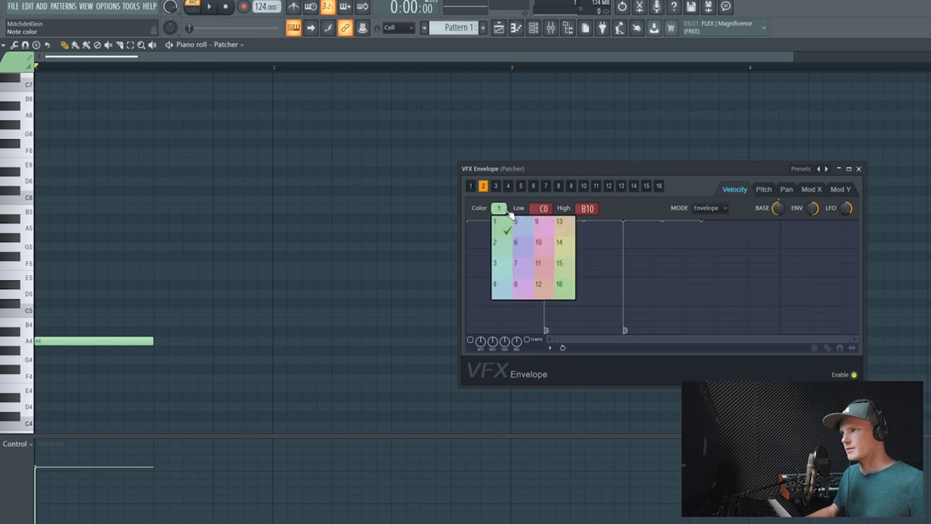
click(523, 222)
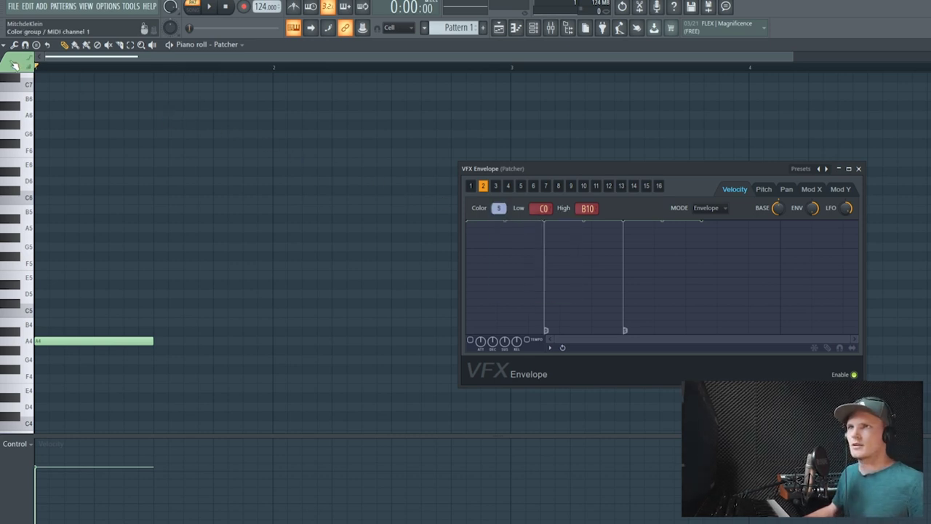
click(32, 63)
click(26, 85)
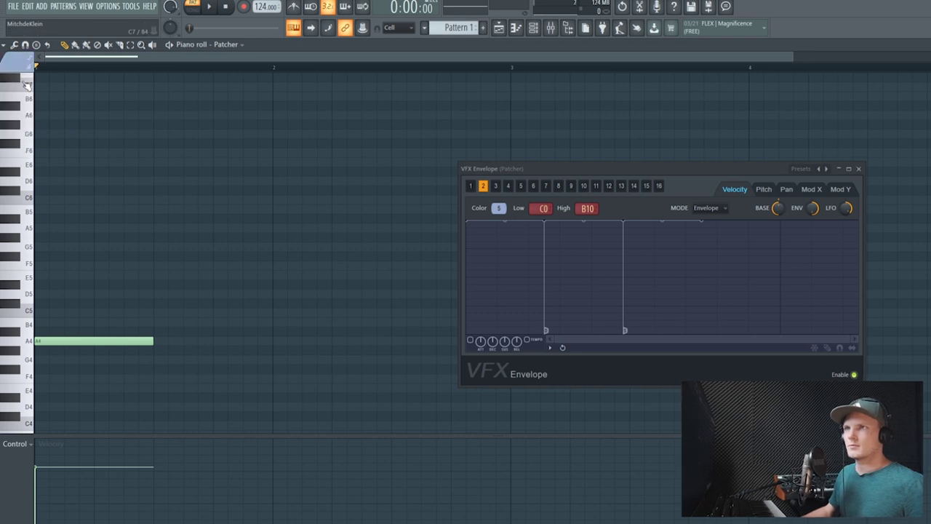
- Draw a blue C5 note up to bar 2, enable bank 2's envelope, delete a point and stretch the end right
click(156, 311)
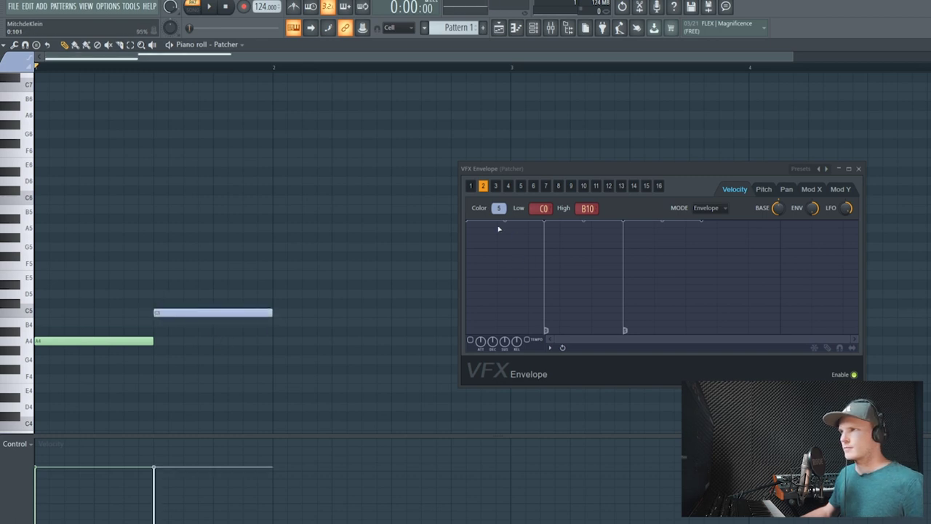
click(471, 341)
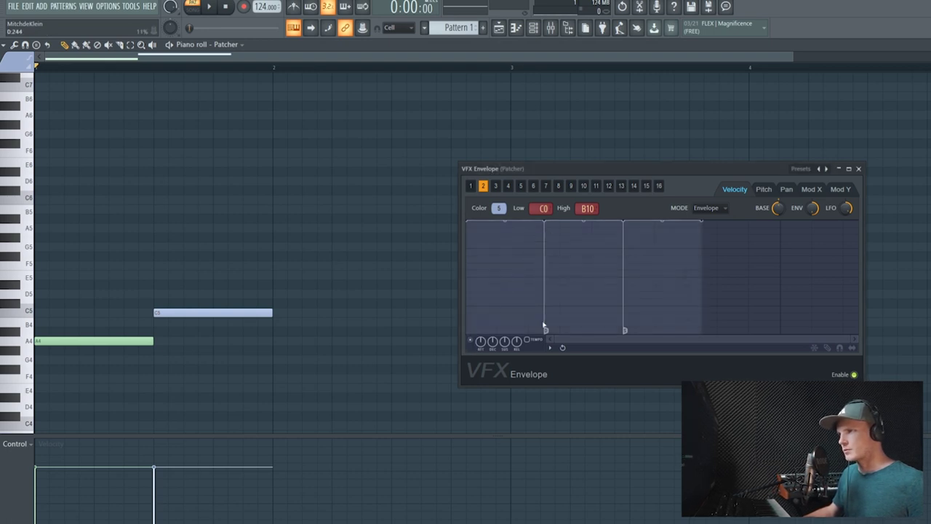
right_click(550, 223)
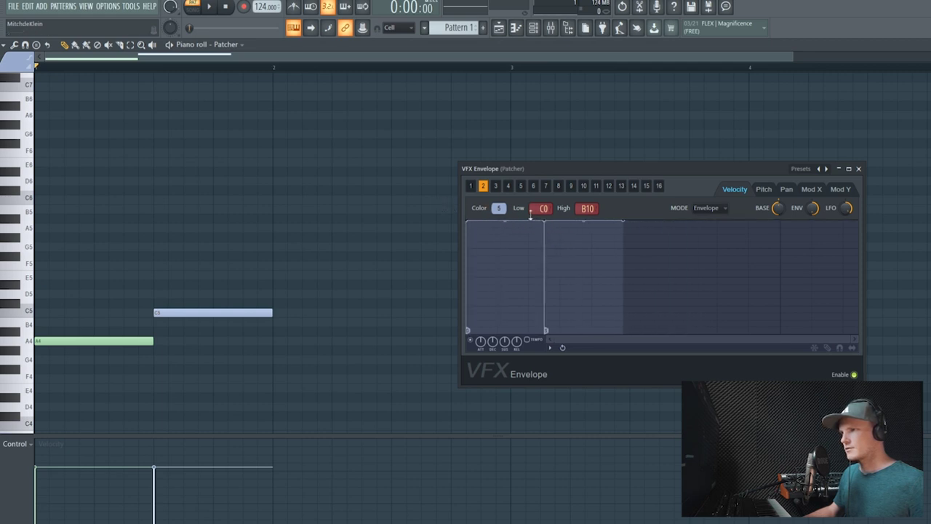
drag(549, 221, 780, 213)
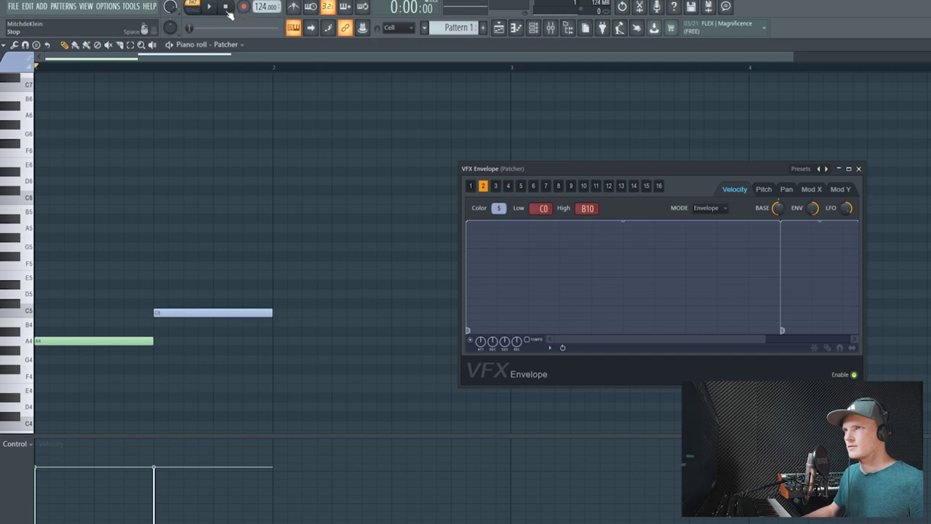
key(space)
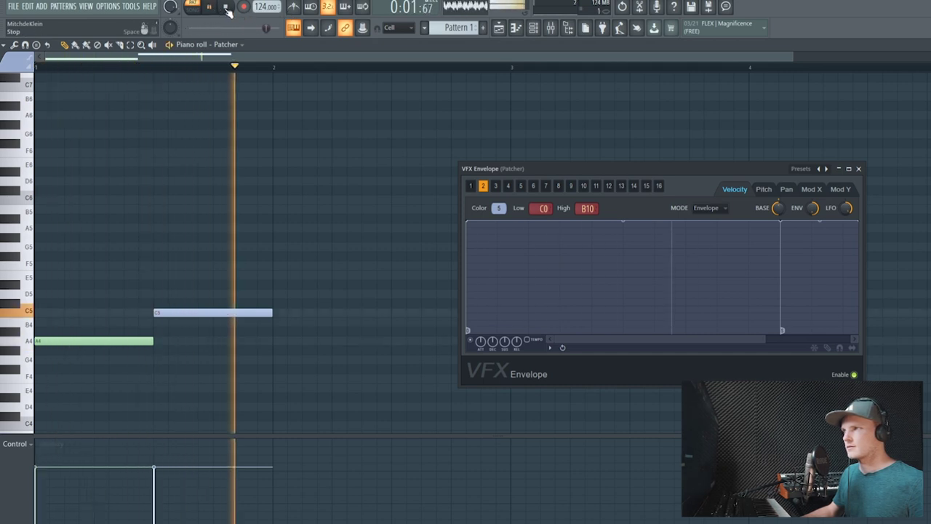
click(226, 8)
- Pull bank 2's sustain to the bottom and add a Smooth stairs point raised up and later
drag(492, 235, 503, 342)
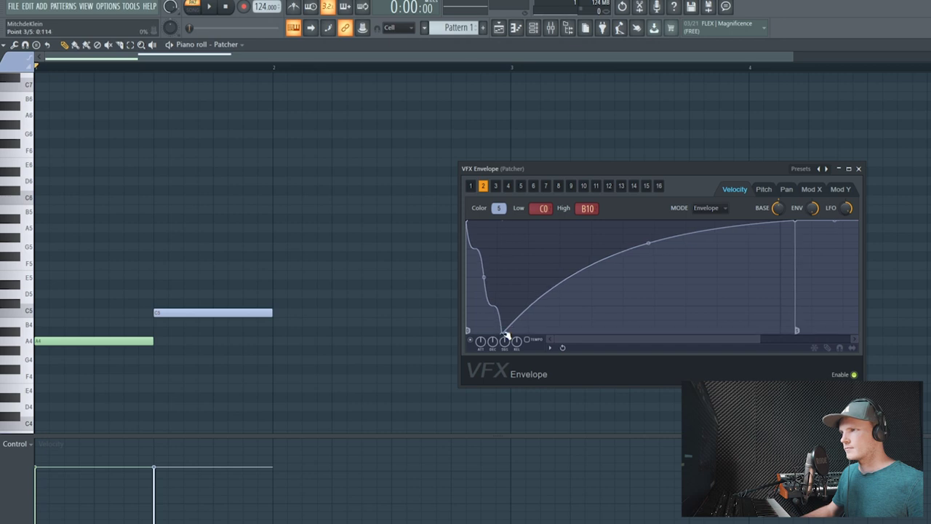
right_click(567, 270)
drag(567, 269, 560, 257)
right_click(561, 256)
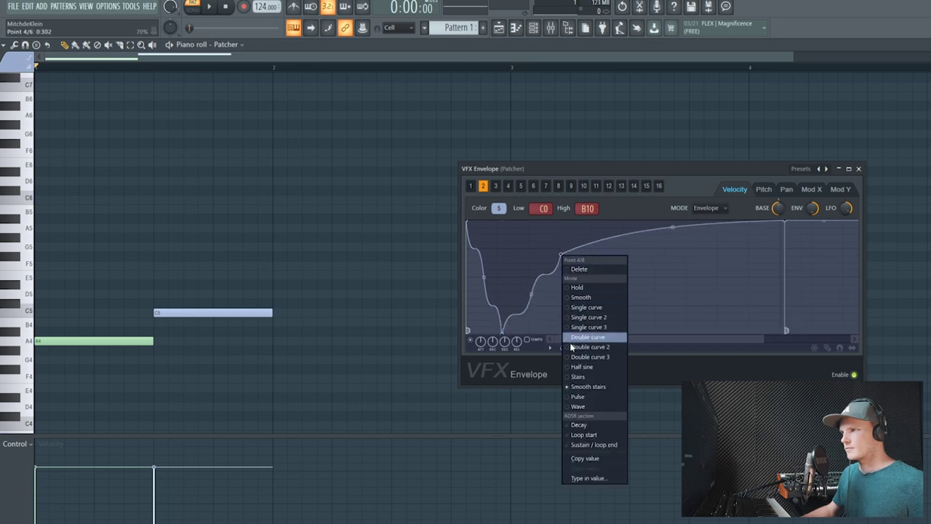
click(574, 387)
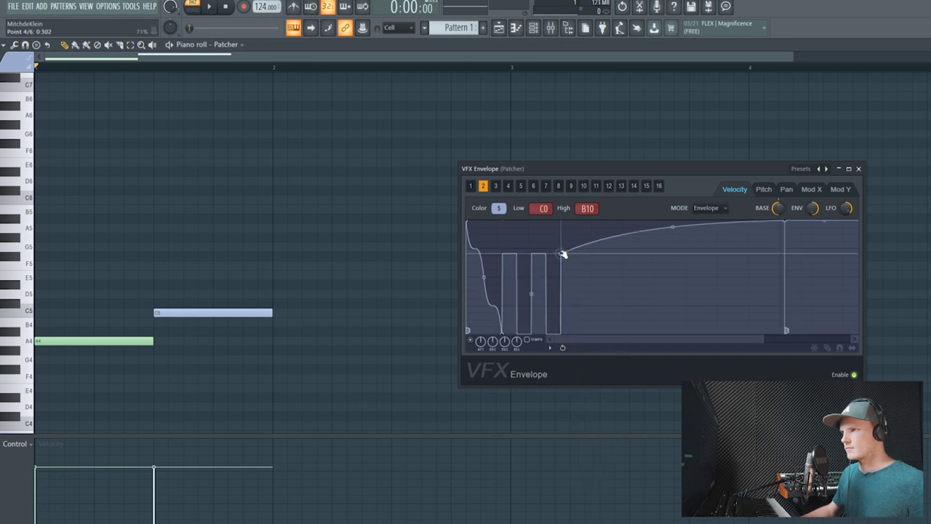
drag(563, 253, 622, 218)
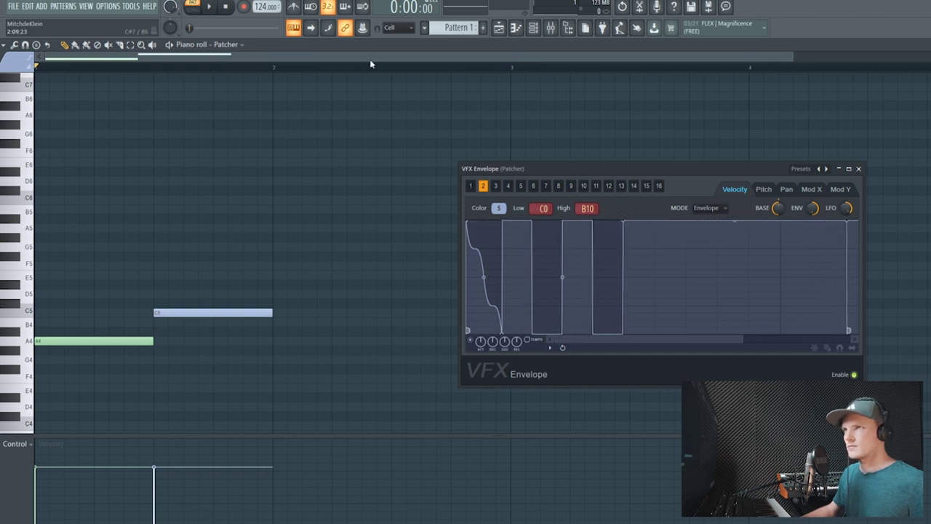
key(space)
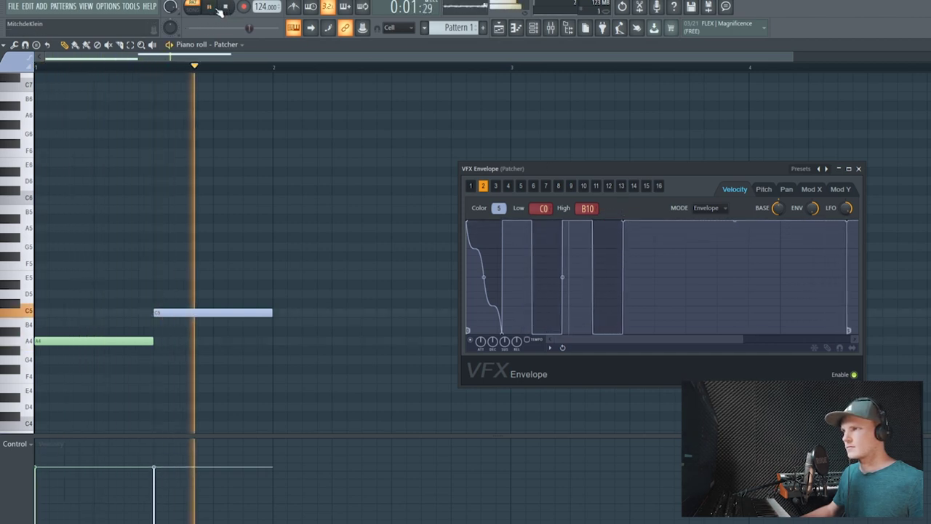
key(space)
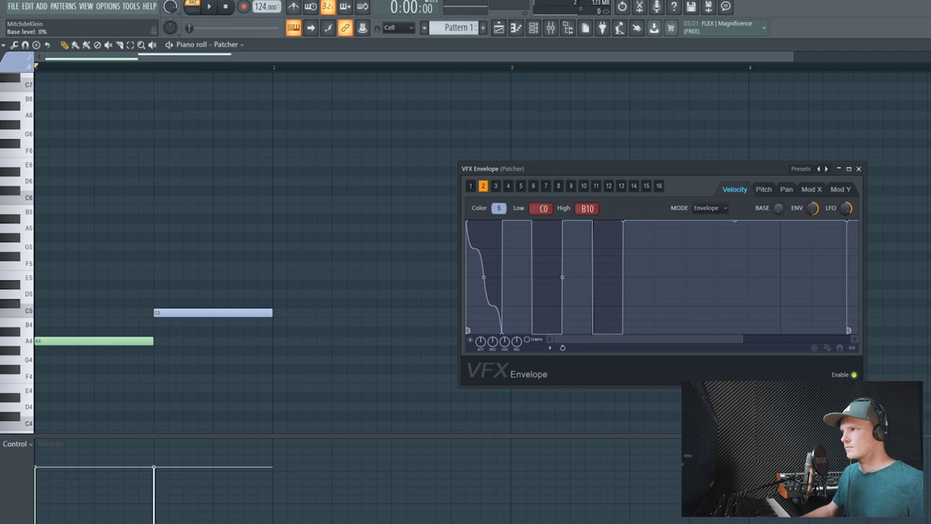
- Turn bank 2's BASE knob to 0% and drag the pulse envelope's end point further right
key(space)
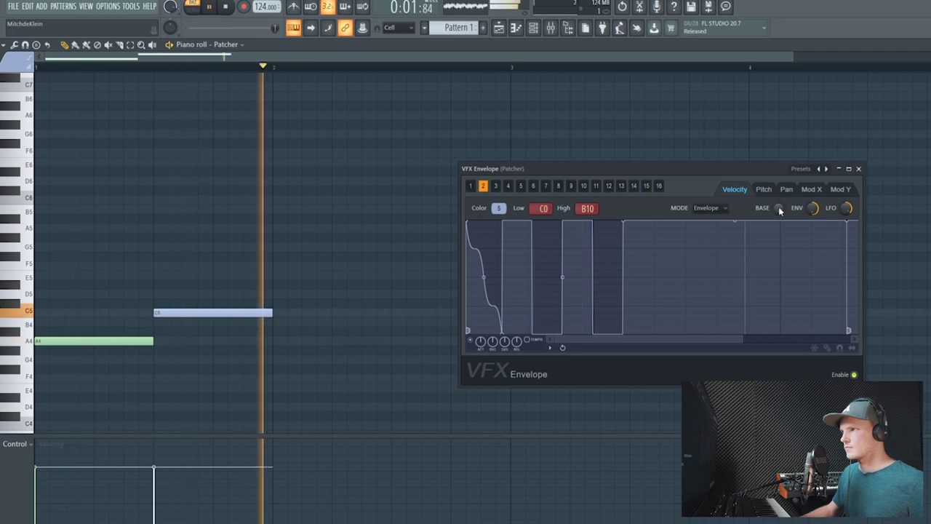
key(space)
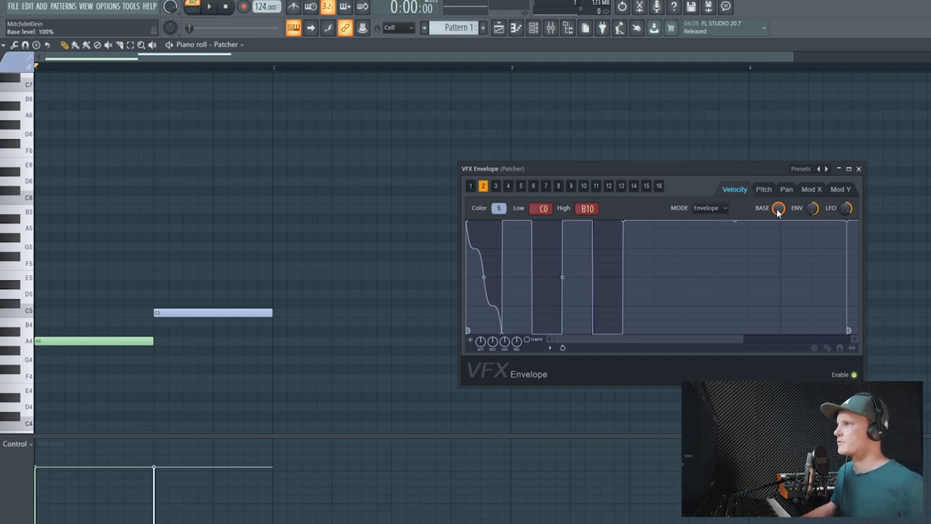
drag(778, 210, 777, 247)
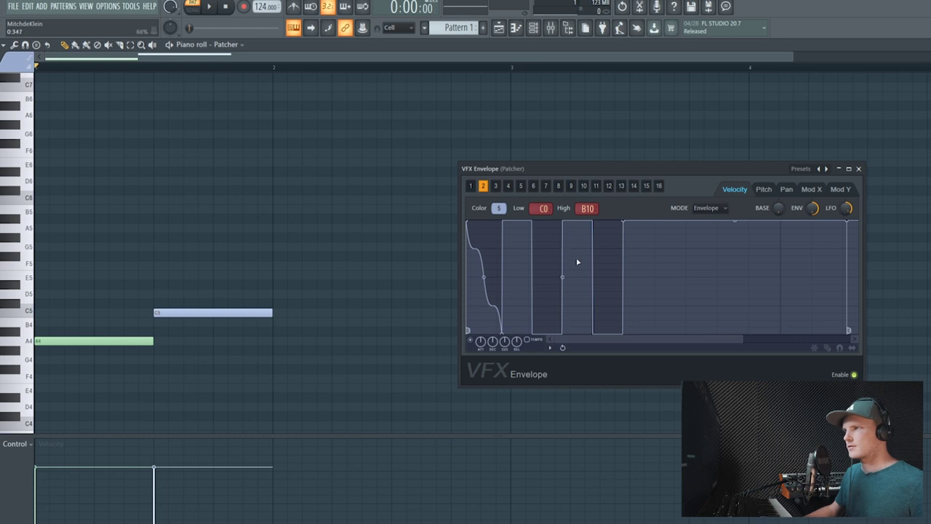
drag(623, 221, 780, 213)
key(space)
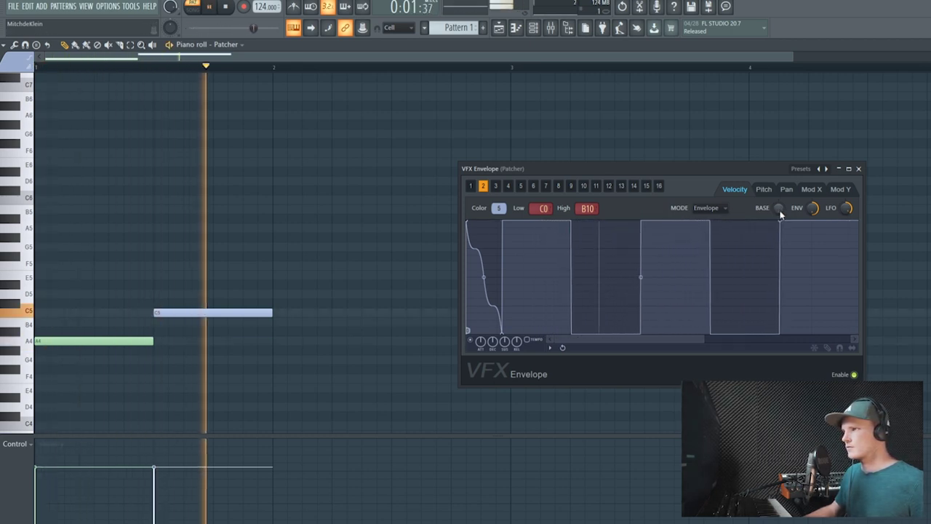
- Merge bank 2's stepped blocks, set the last point to Single curve, and bend it into an S-curve
key(space)
drag(643, 277, 642, 278)
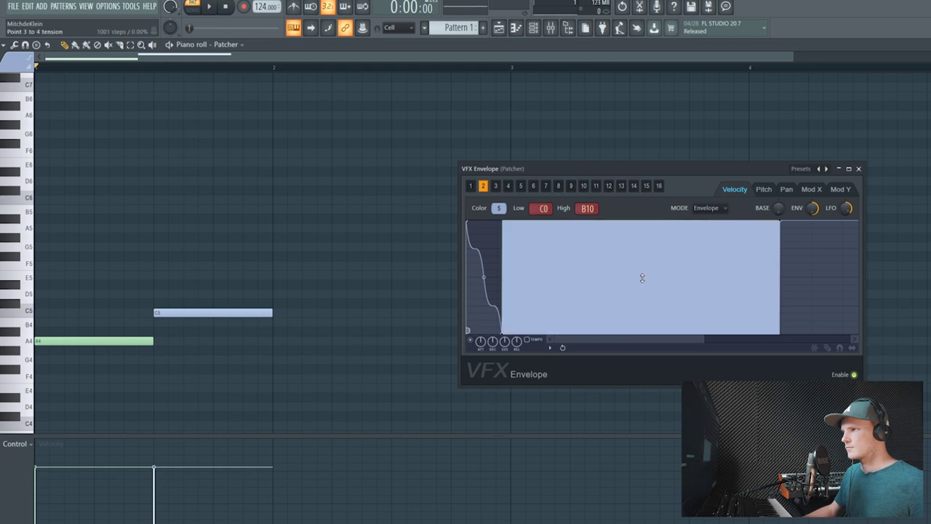
key(space)
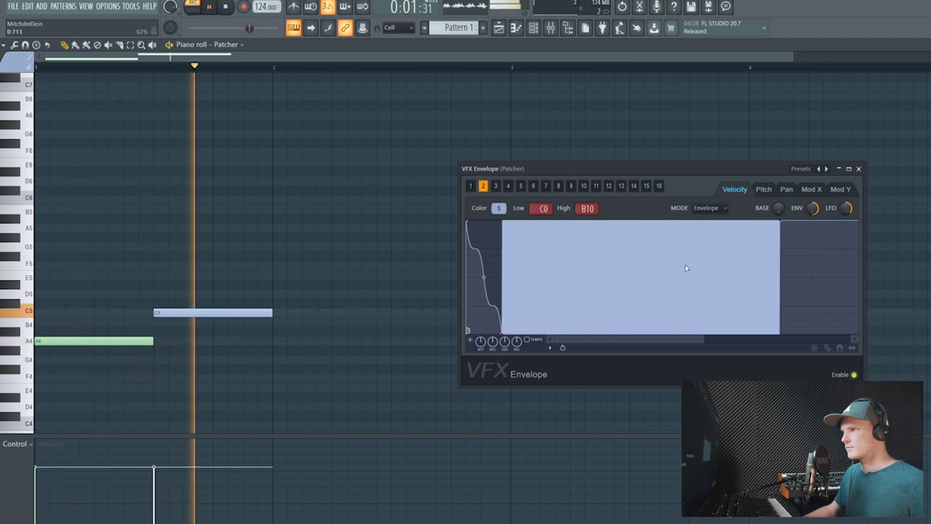
key(space)
right_click(779, 224)
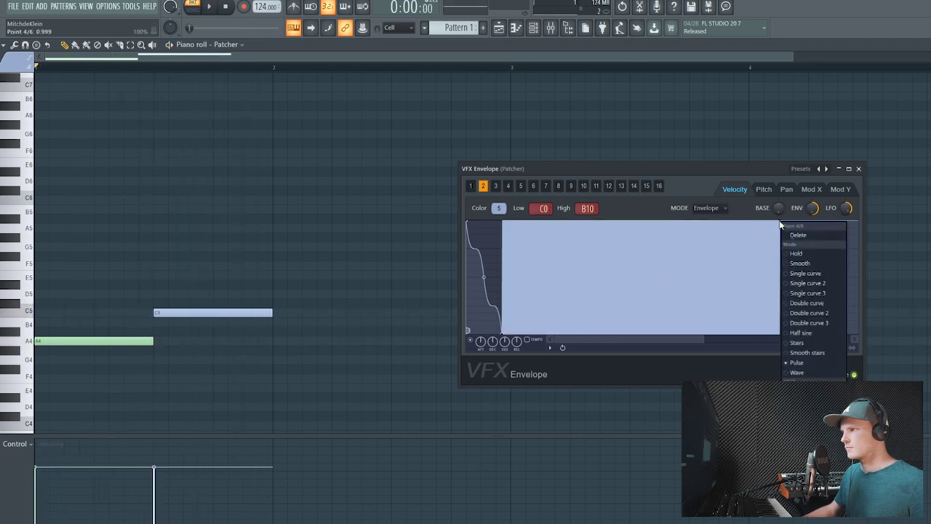
click(789, 336)
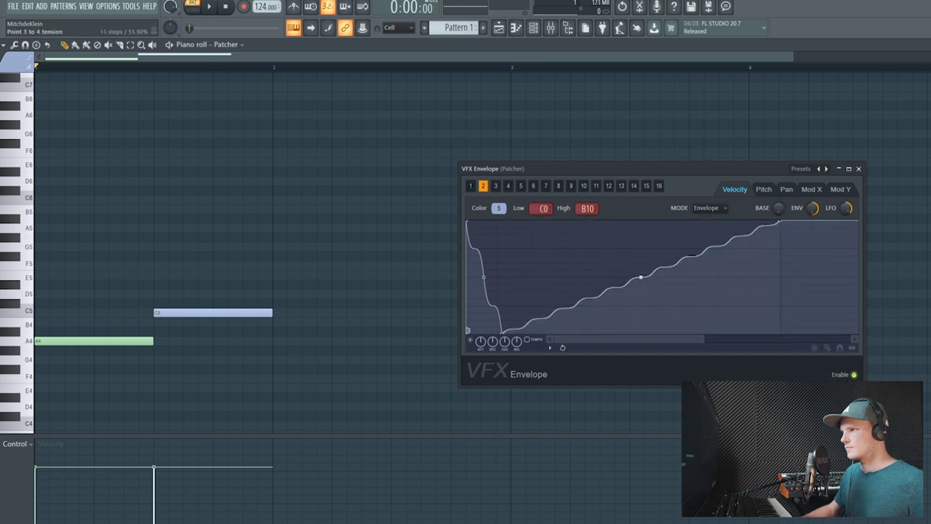
drag(640, 277, 642, 275)
key(space)
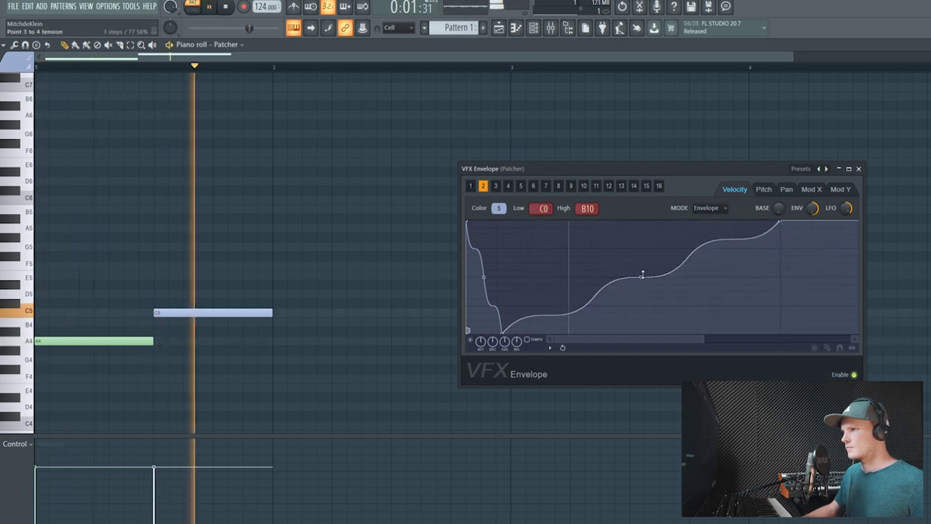
key(space)
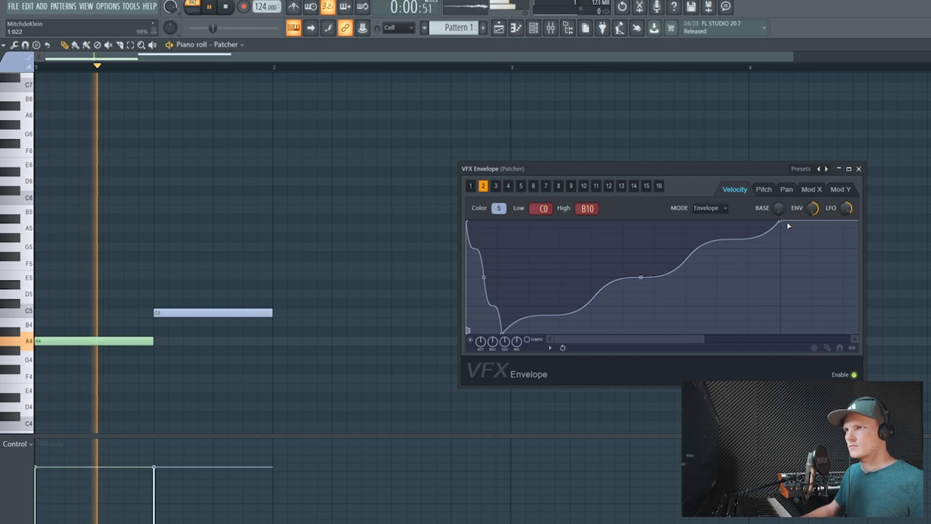
key(space)
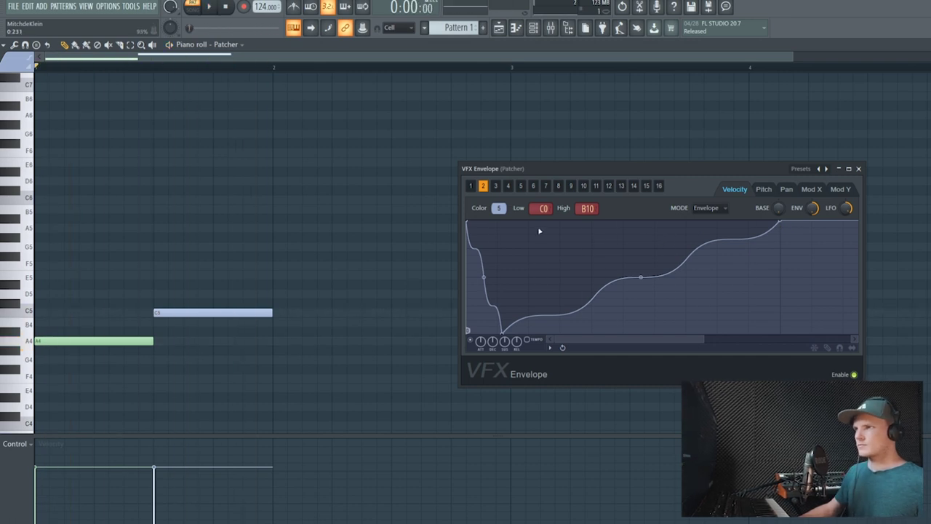
- Assign colour 9 to VFX Envelope bank 3
click(497, 186)
click(498, 209)
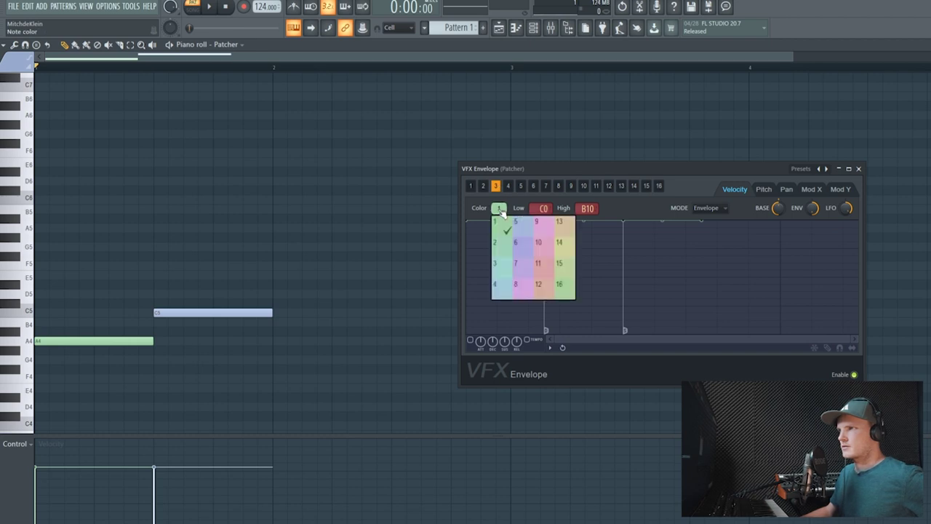
click(535, 225)
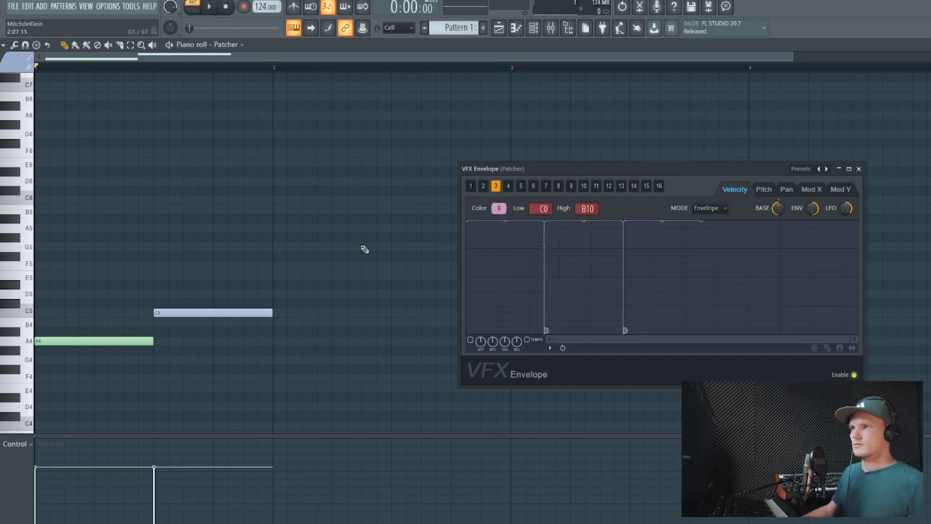
- Set the piano roll's note colour to group 9 and draw a pink E5 at bar 2
click(13, 66)
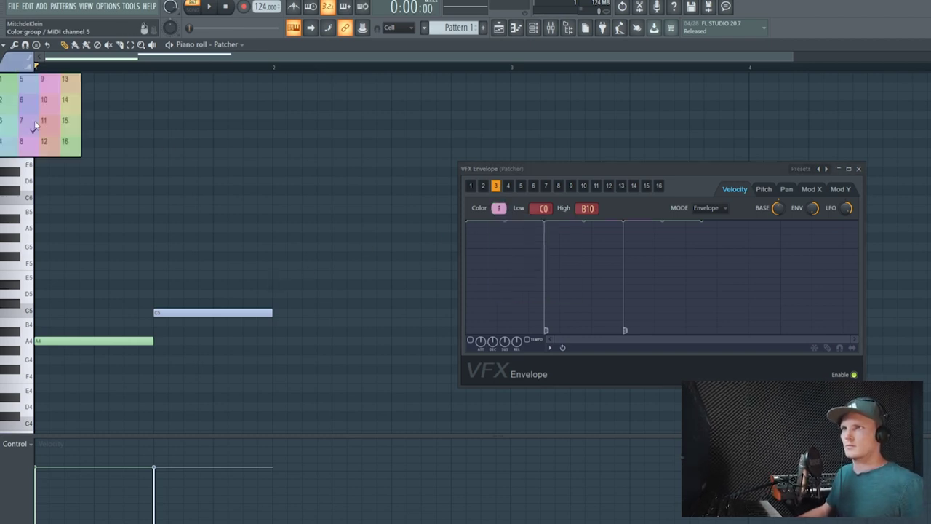
click(43, 88)
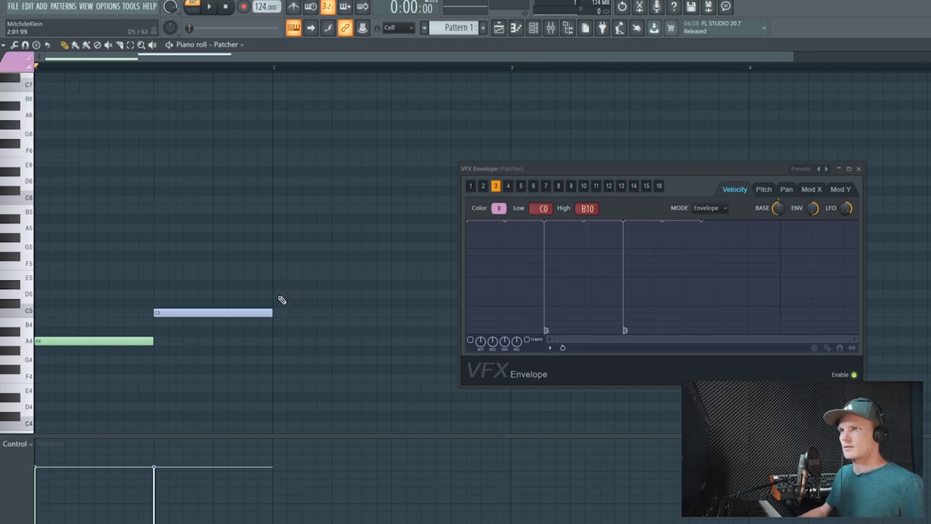
click(280, 277)
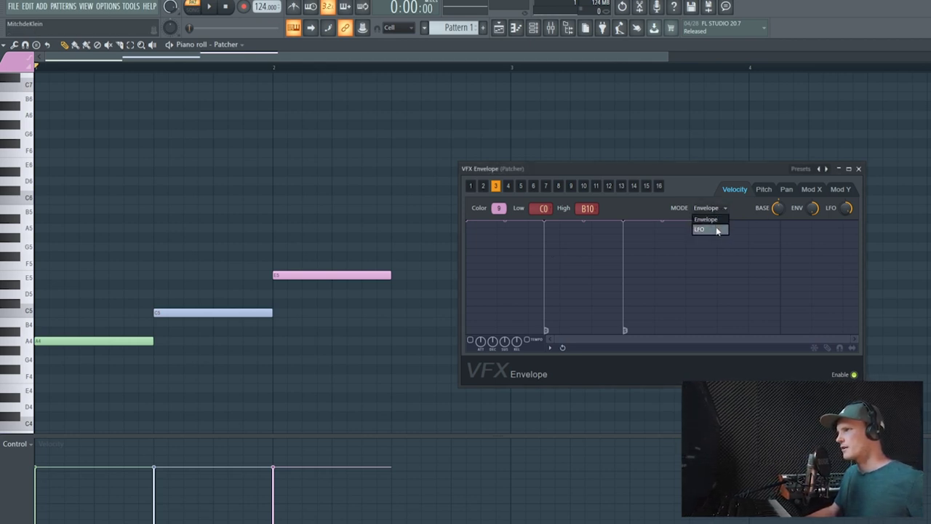
- Put bank 3 in LFO mode, enable its LFO, and loop bar 2 for playback
click(716, 230)
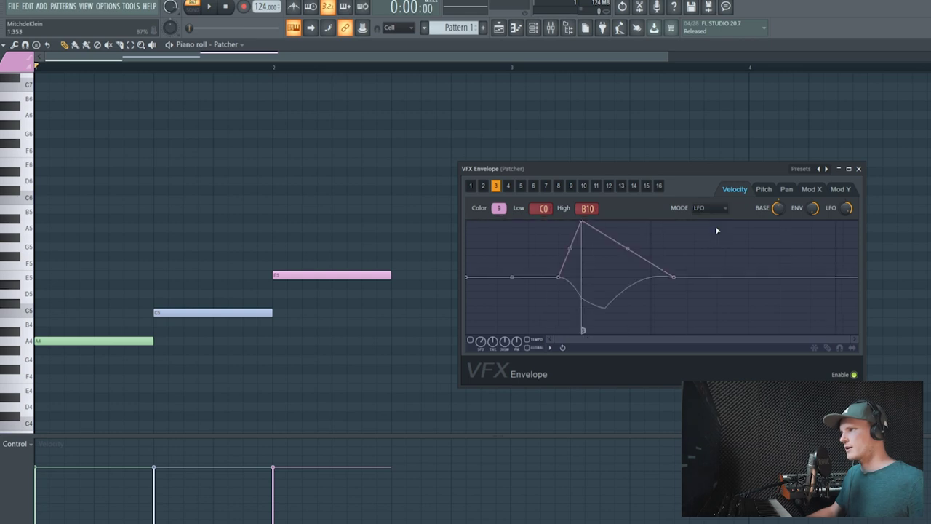
click(471, 340)
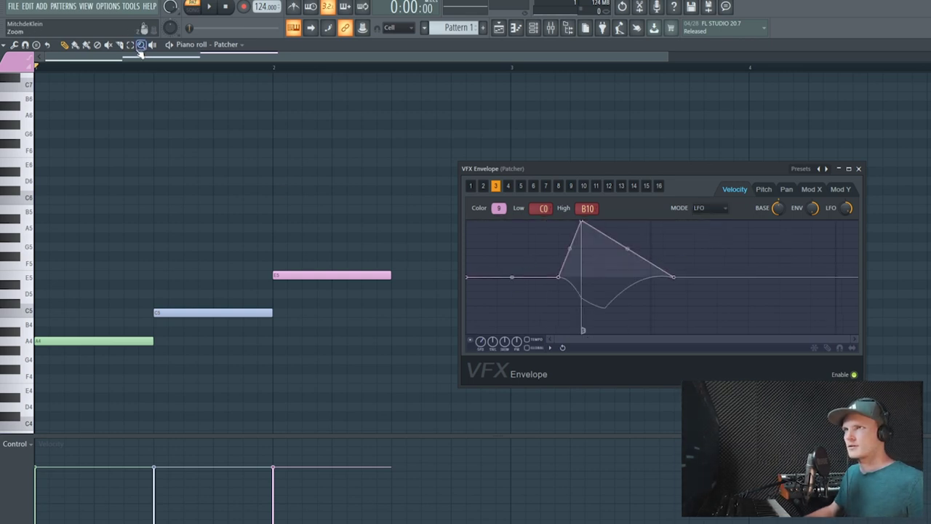
drag(274, 69, 391, 76)
key(space)
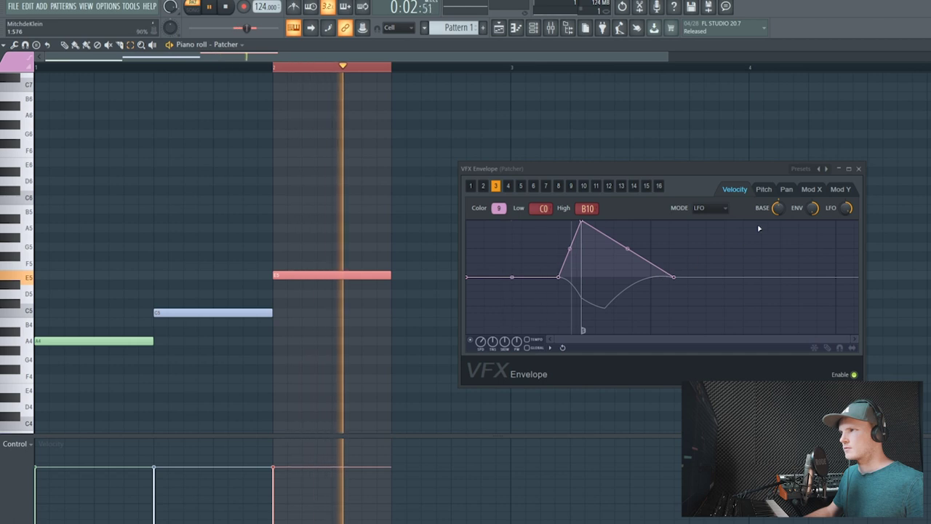
- Delete one envelope point and drag the start, peak and end into a held full-level shape
right_click(557, 277)
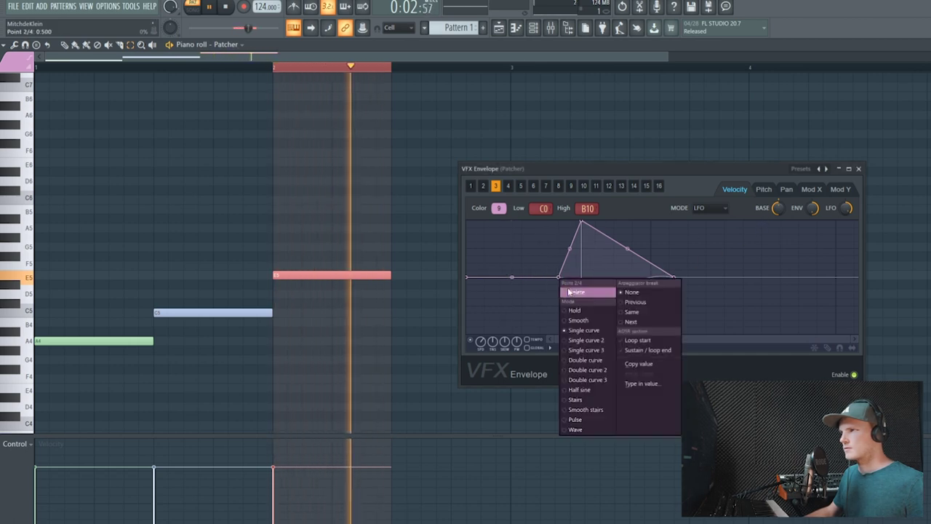
click(576, 292)
drag(470, 277, 457, 201)
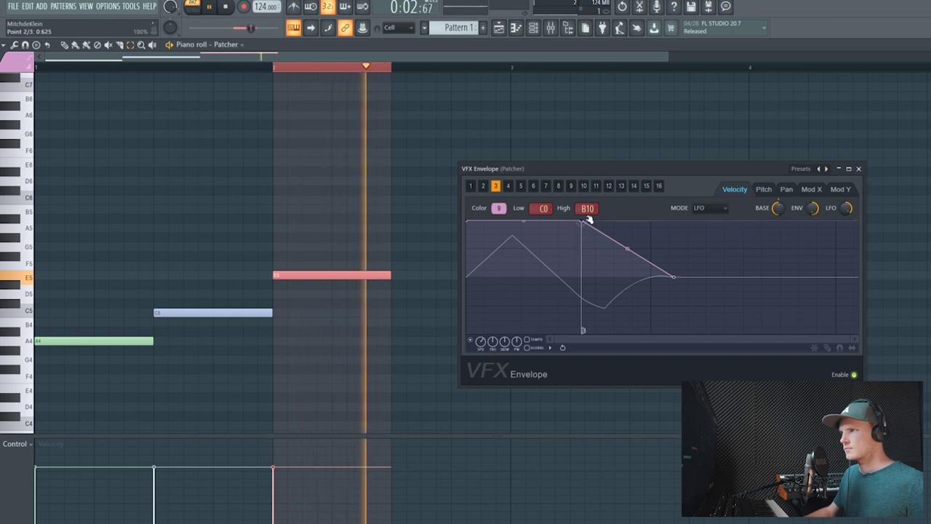
drag(582, 221, 650, 221)
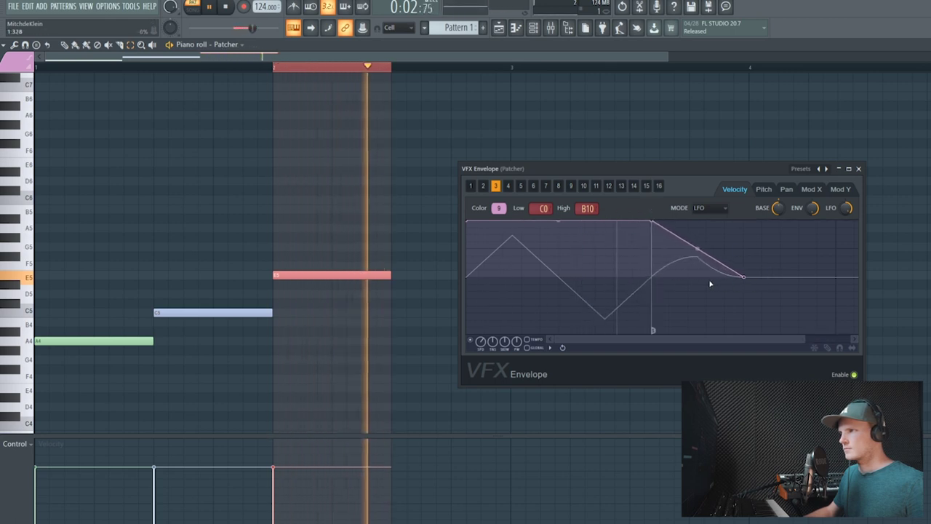
drag(746, 277, 653, 278)
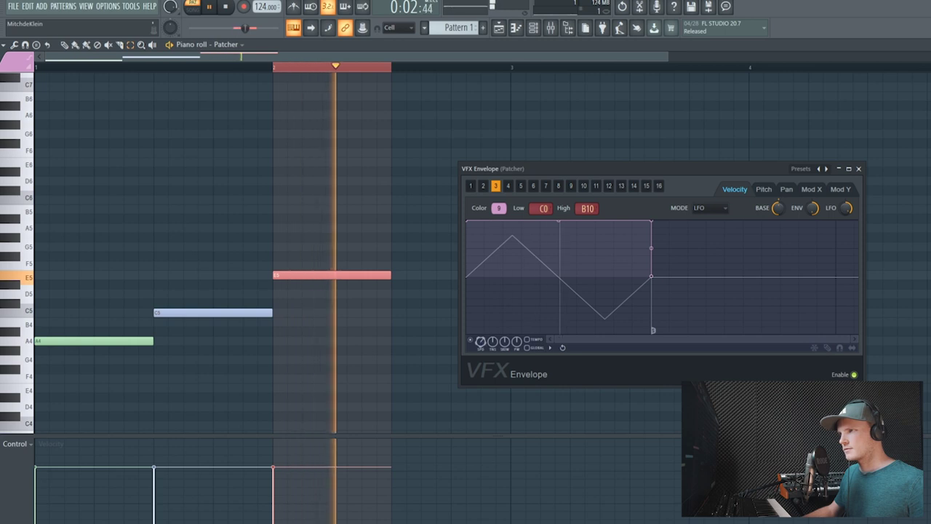
- Speed bank 3's LFO up to three cycles and reshape it into rounded waves
drag(480, 342, 480, 289)
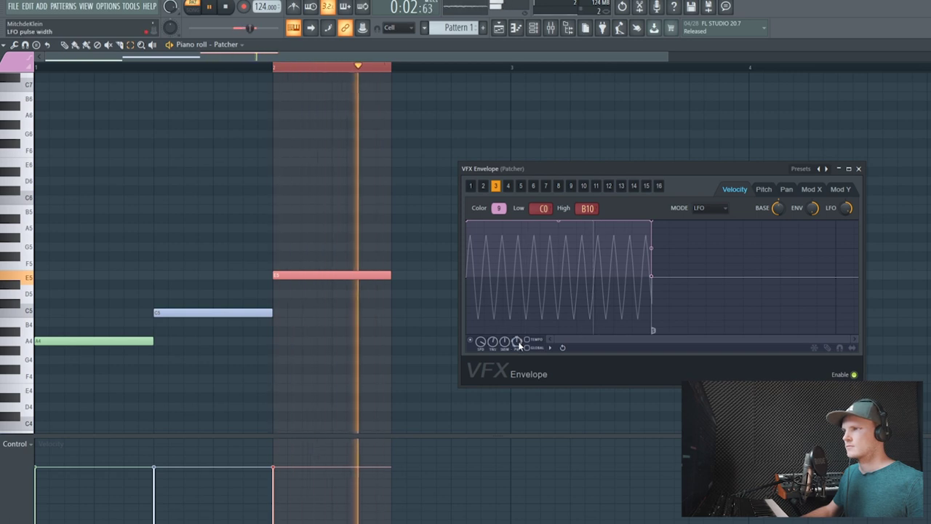
mouse_move(516, 341)
mouse_down()
mouse_move(517, 327)
mouse_move(516, 349)
mouse_move(516, 333)
mouse_up()
key(space)
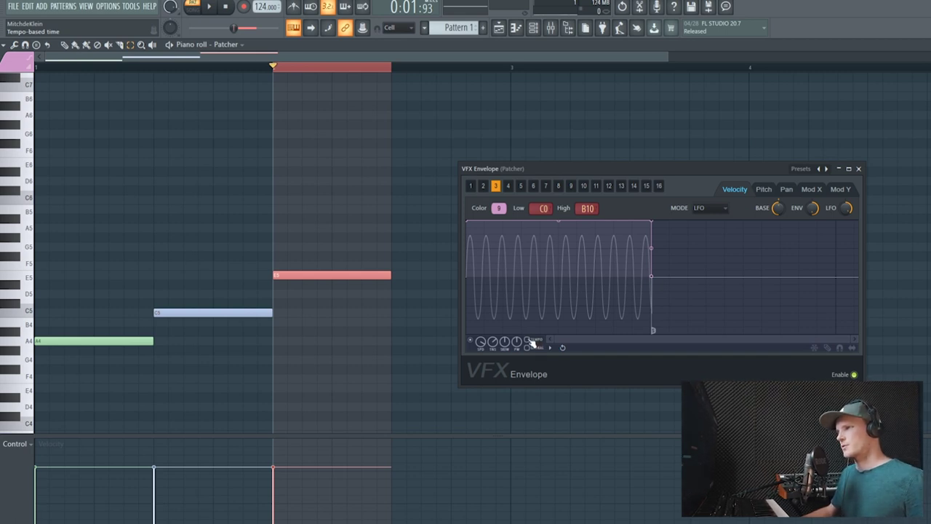
key(space)
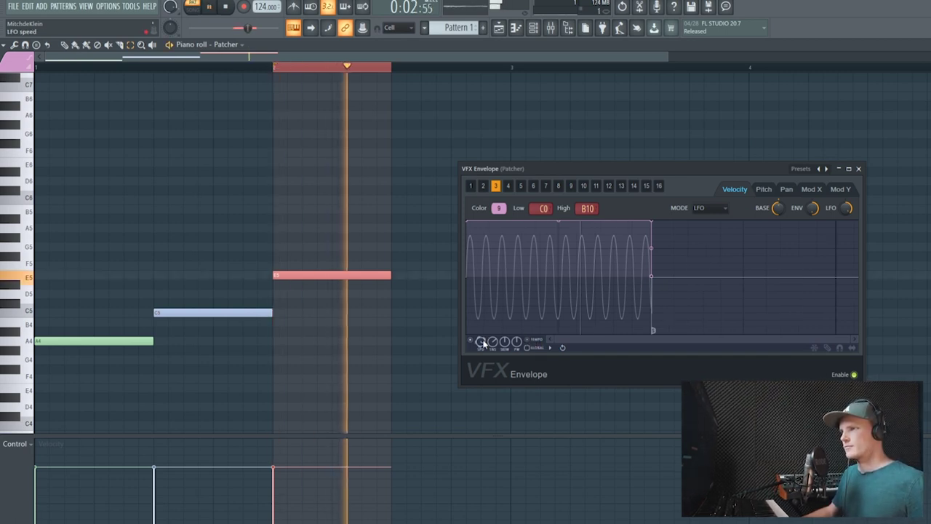
- Slow the LFO into wider square pulses, adjust the base level, and slope the pulse outline
drag(480, 339, 492, 320)
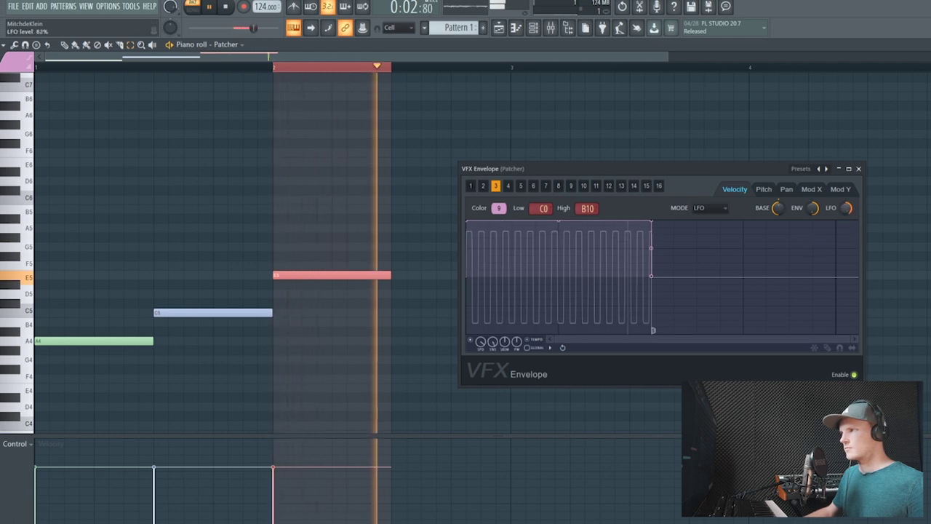
drag(517, 341, 517, 328)
mouse_move(780, 211)
mouse_down()
mouse_move(780, 240)
mouse_move(780, 197)
mouse_up()
key(space)
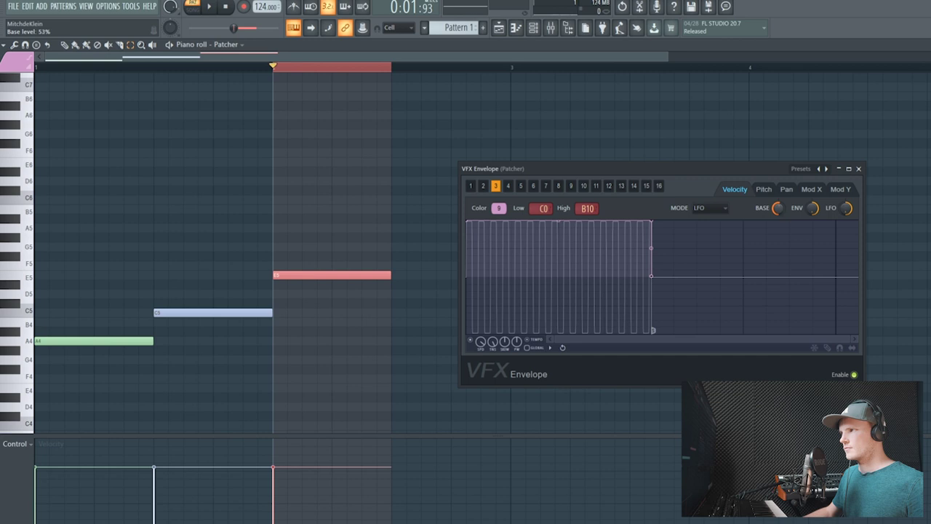
key(space)
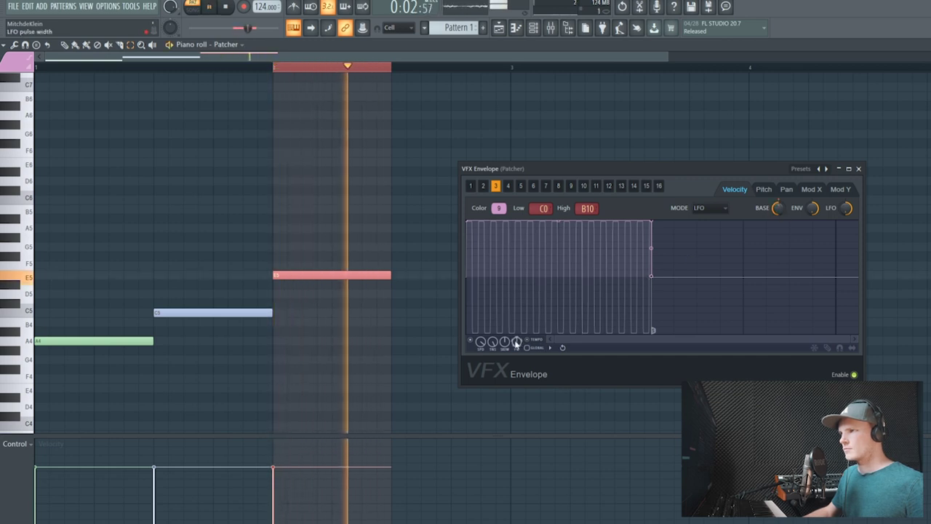
drag(481, 341, 481, 354)
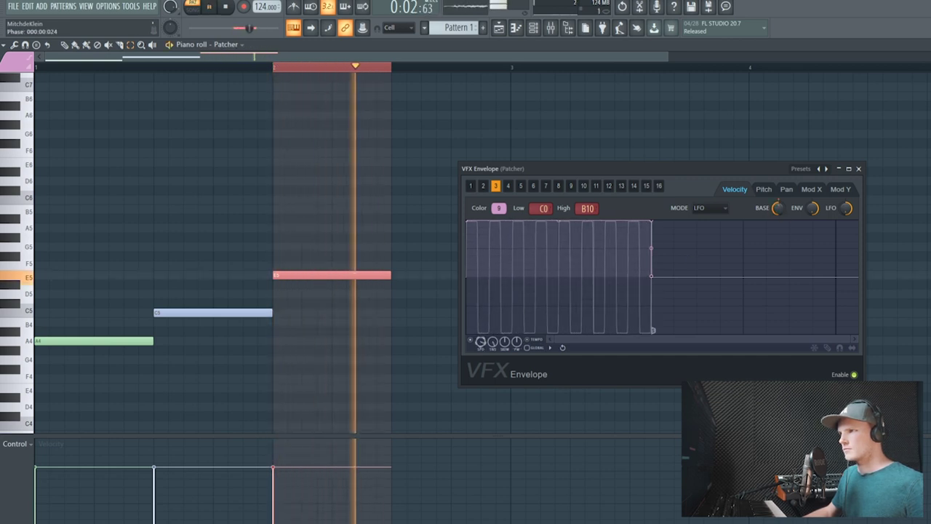
key(space)
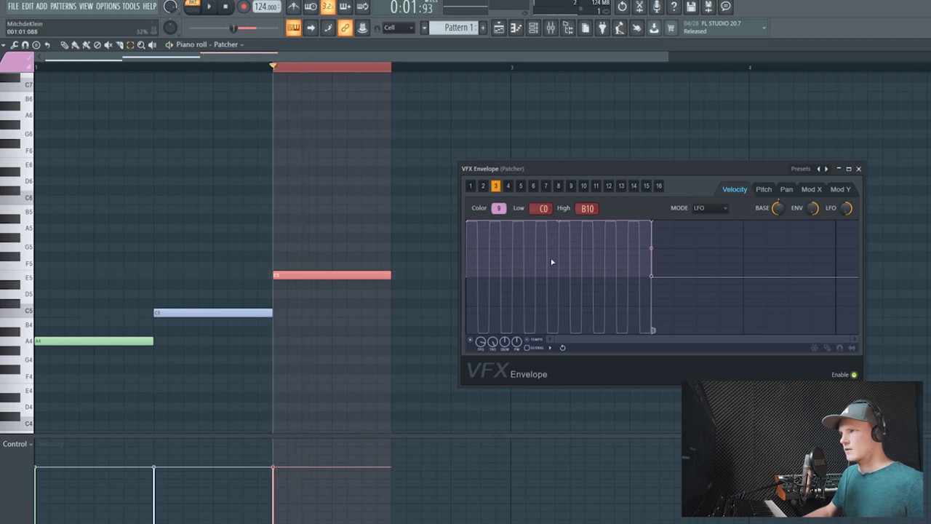
drag(550, 262, 560, 274)
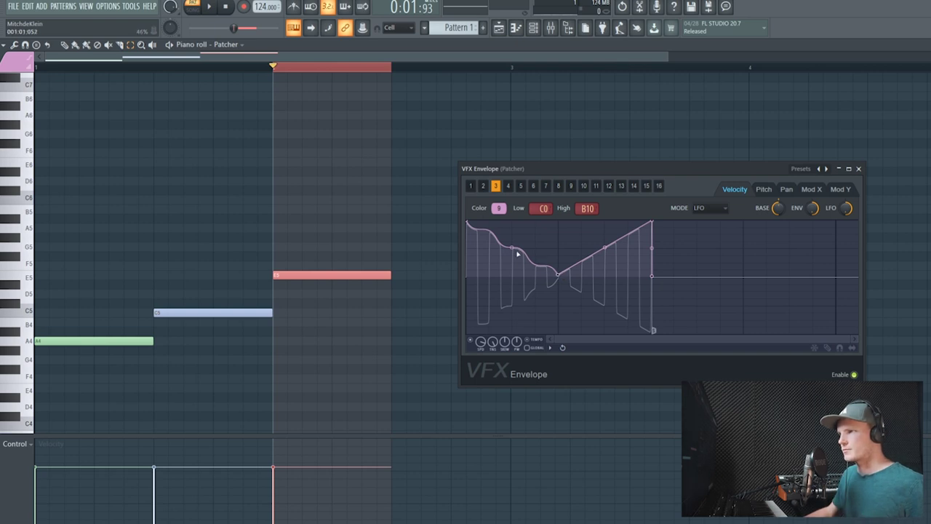
- Set bank 3's second envelope point to Smooth and bend the segment between points 2 and 3
right_click(559, 274)
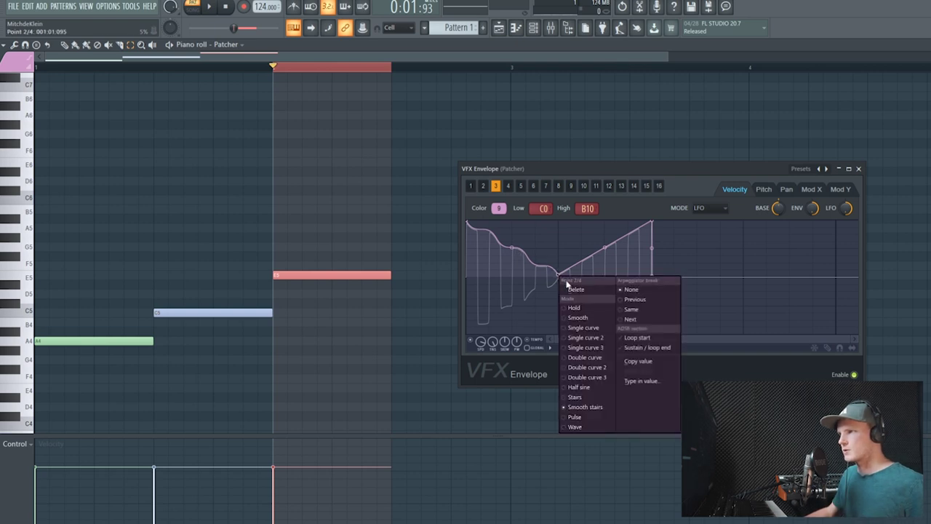
click(586, 319)
key(space)
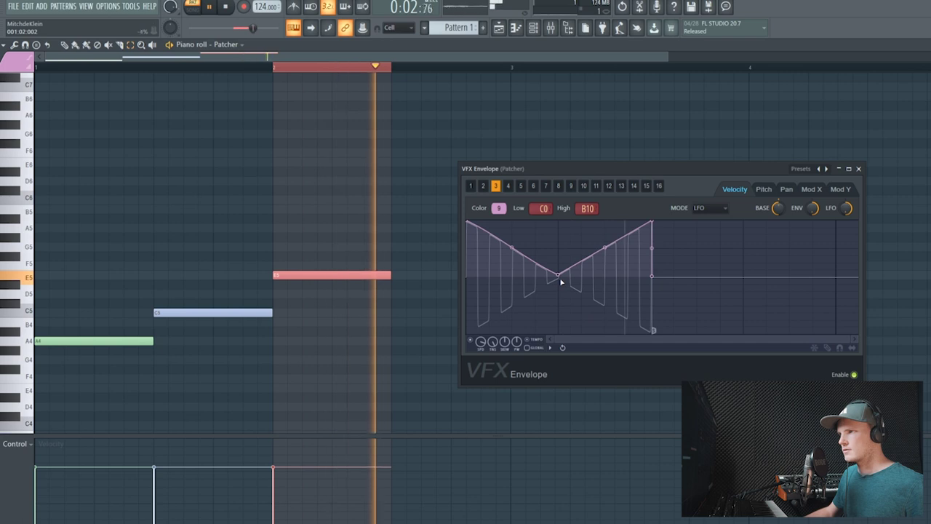
drag(605, 248, 604, 267)
- Stop playback, clear the time selection and switch to the Playlist
key(space)
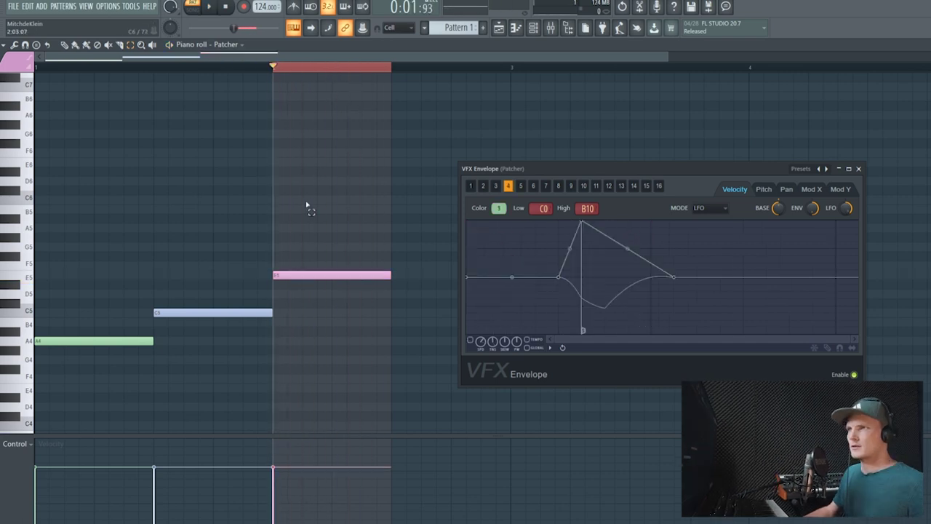
click(299, 72)
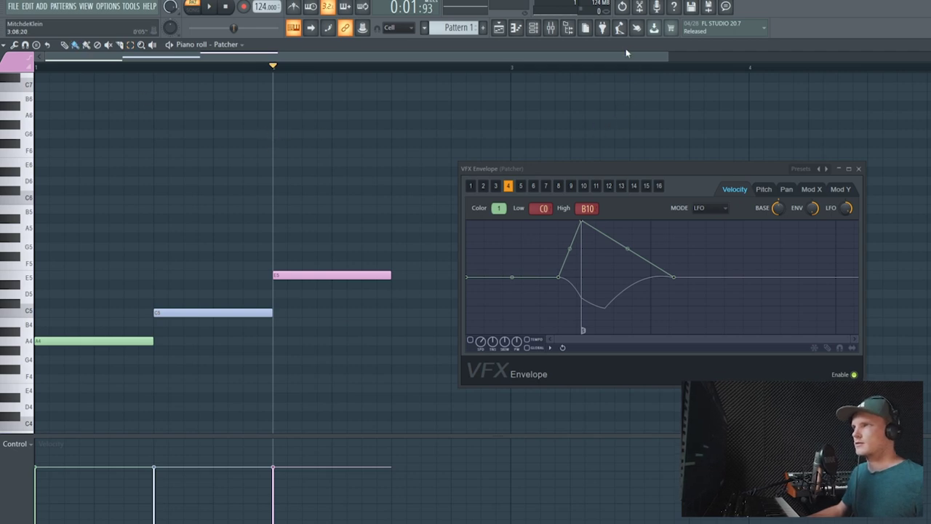
key(F5)
- Pick Pattern 1 in the Playlist clip selector, loop the first bars and switch to painting clips
click(437, 28)
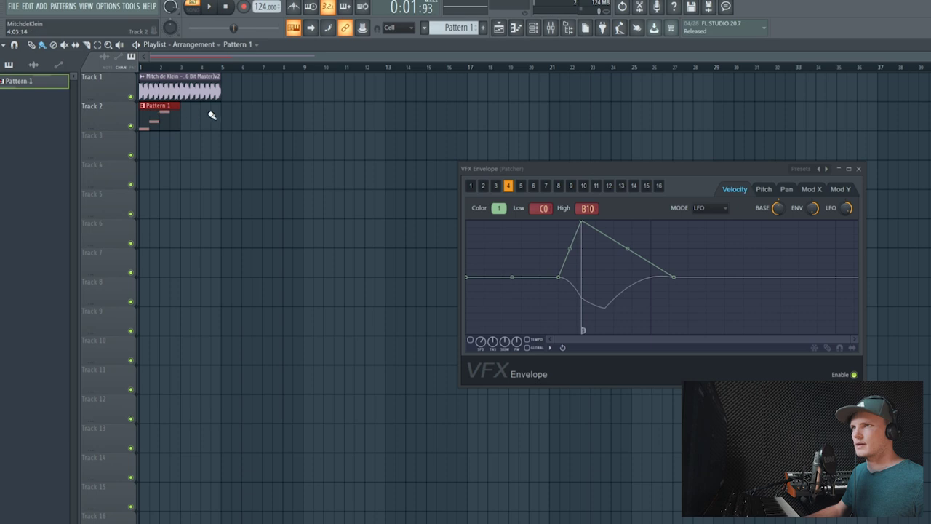
click(208, 8)
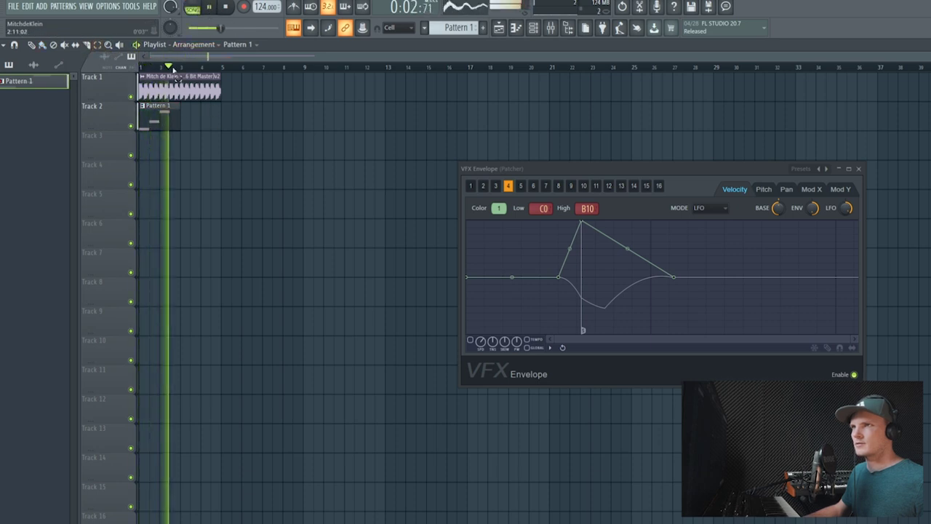
drag(168, 68, 142, 68)
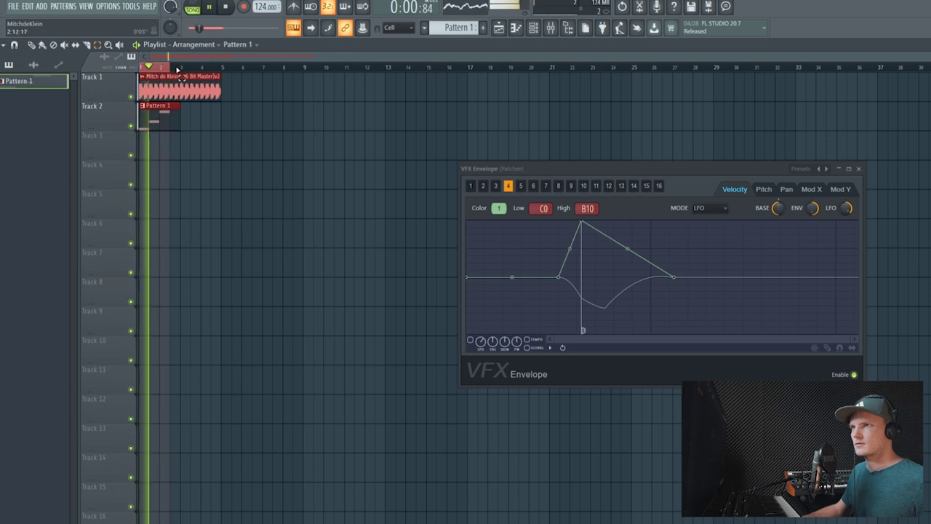
click(42, 44)
click(195, 116)
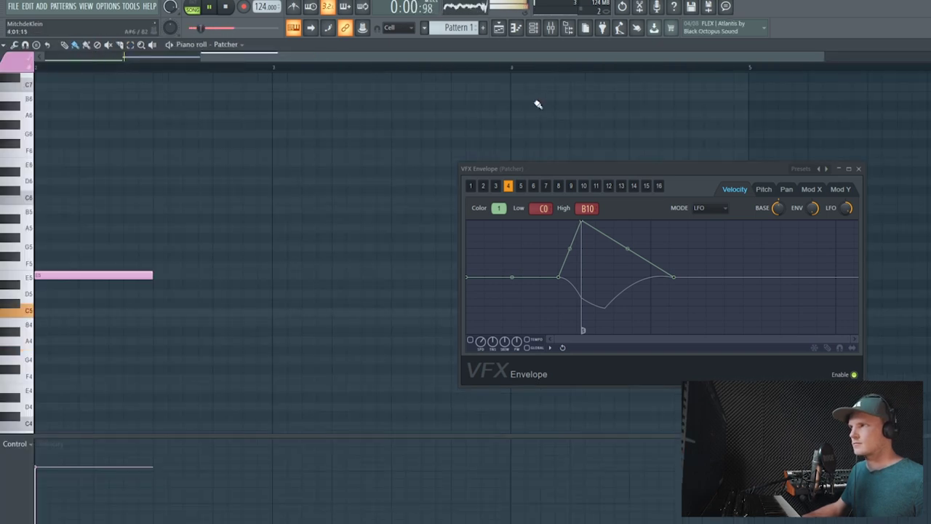
- Close VFX Envelope, shorten the green A4 note and add an E5 after the G5
click(858, 169)
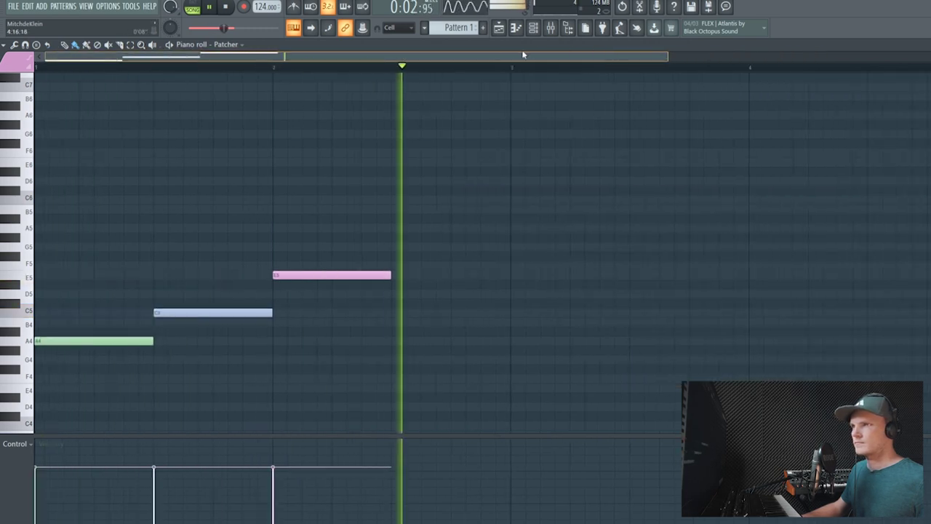
key(space)
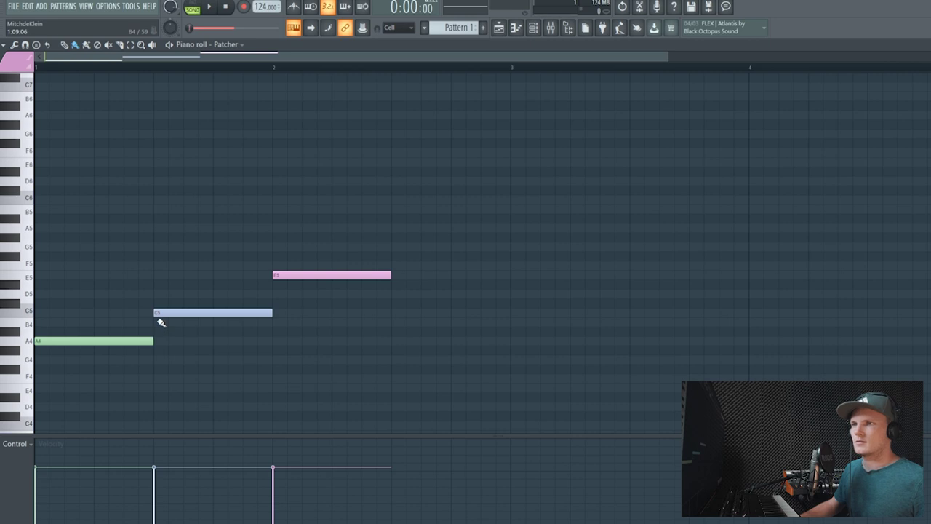
key(space)
key(space)
drag(139, 342, 67, 339)
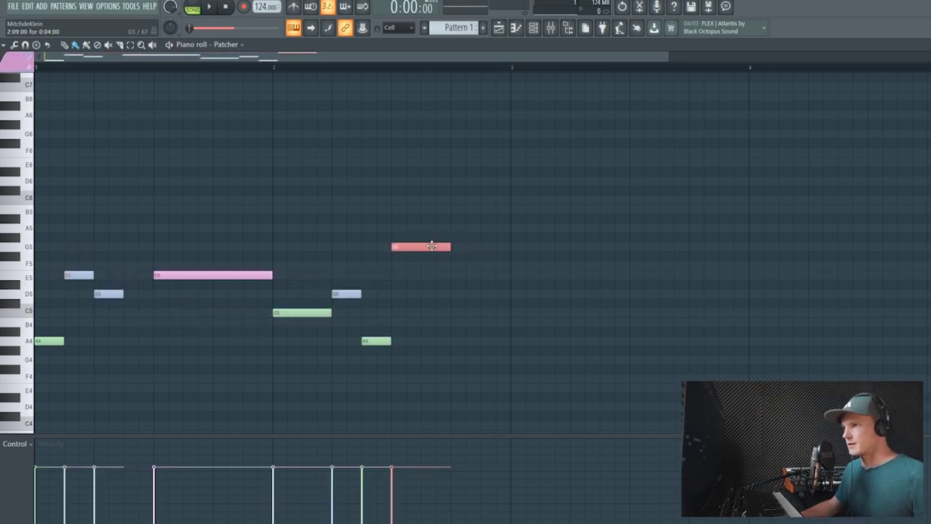
click(456, 275)
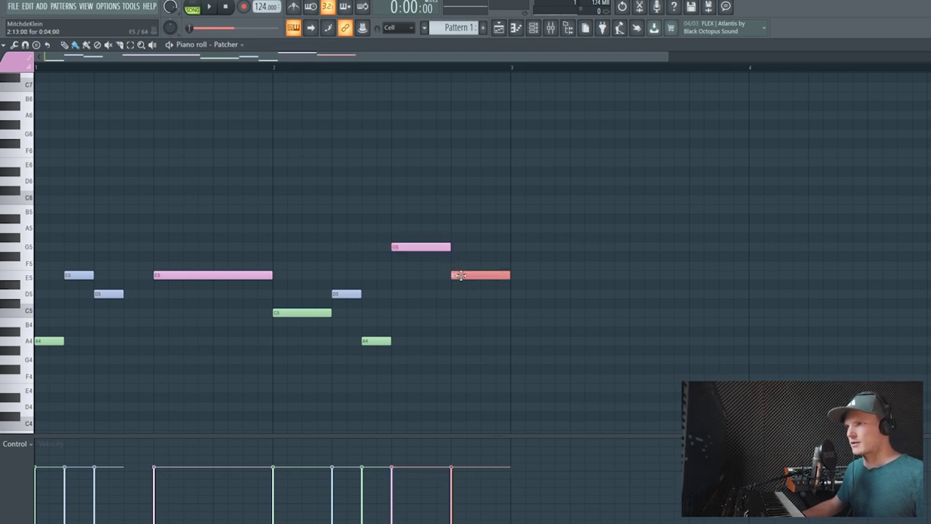
key(space)
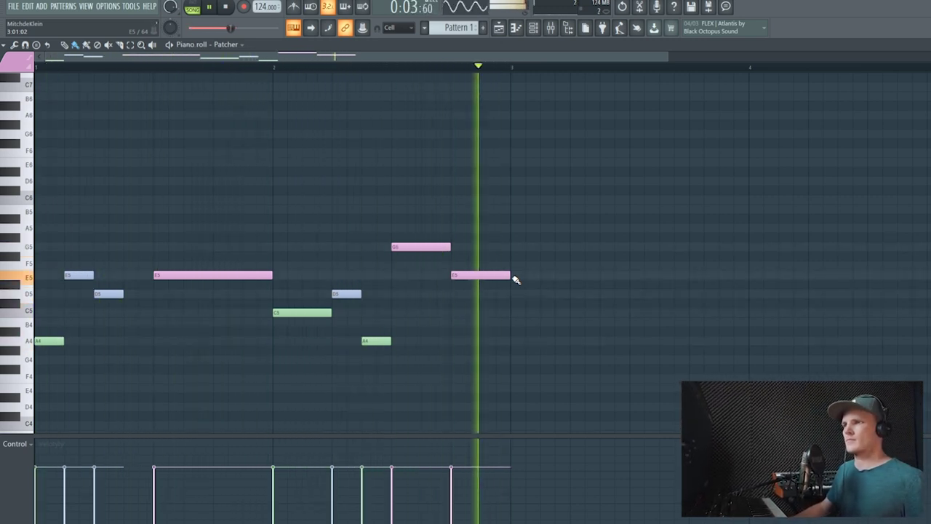
key(space)
- Add D6 notes in bars 1 and 2 plus a G6, shortening the new D6 and G6
click(427, 184)
key(space)
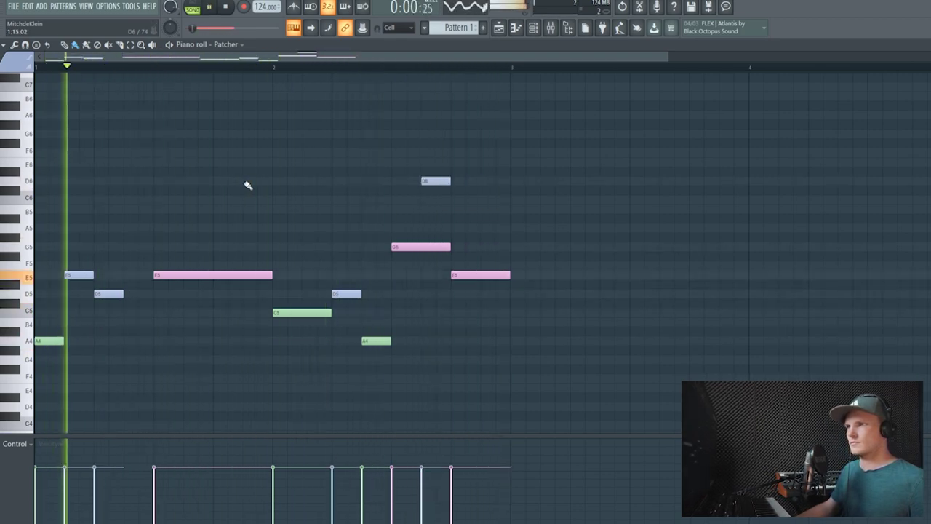
click(245, 182)
click(263, 133)
drag(271, 181, 257, 181)
drag(286, 134, 273, 135)
key(F6)
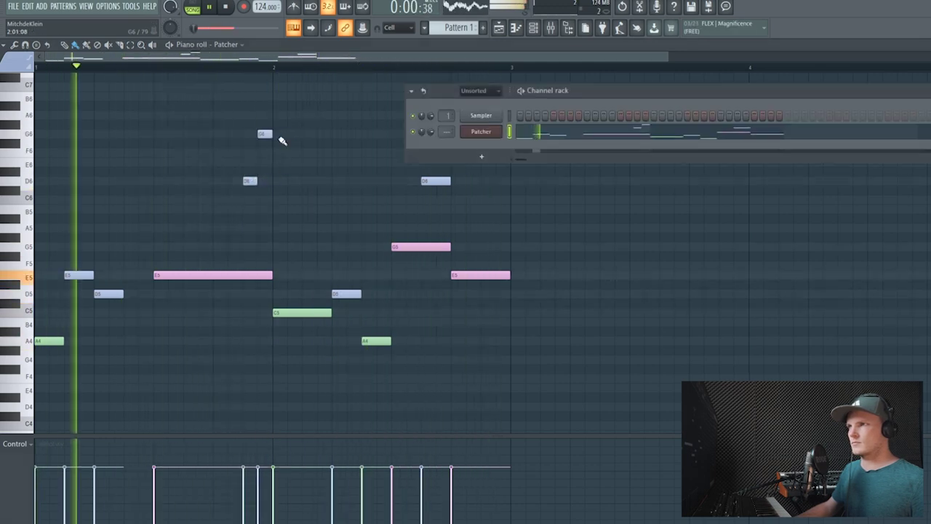
click(481, 132)
key(space)
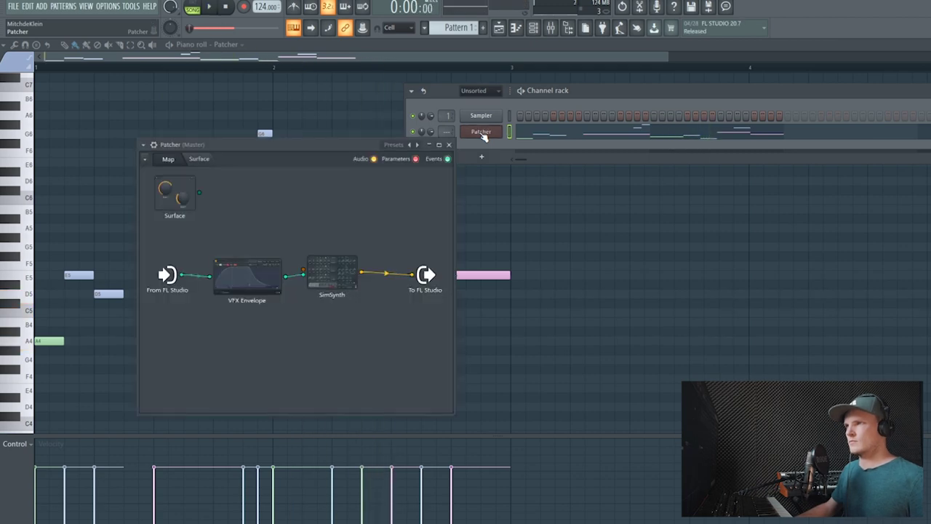
click(148, 144)
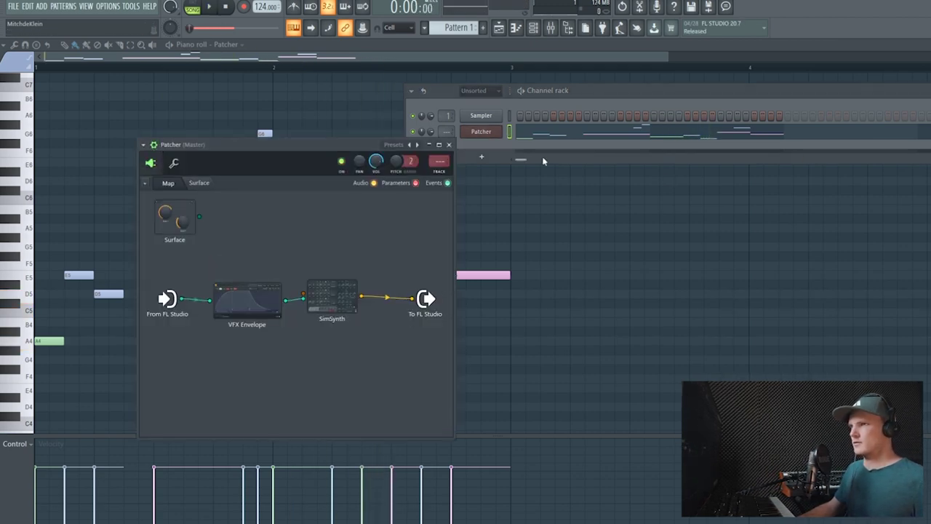
click(442, 175)
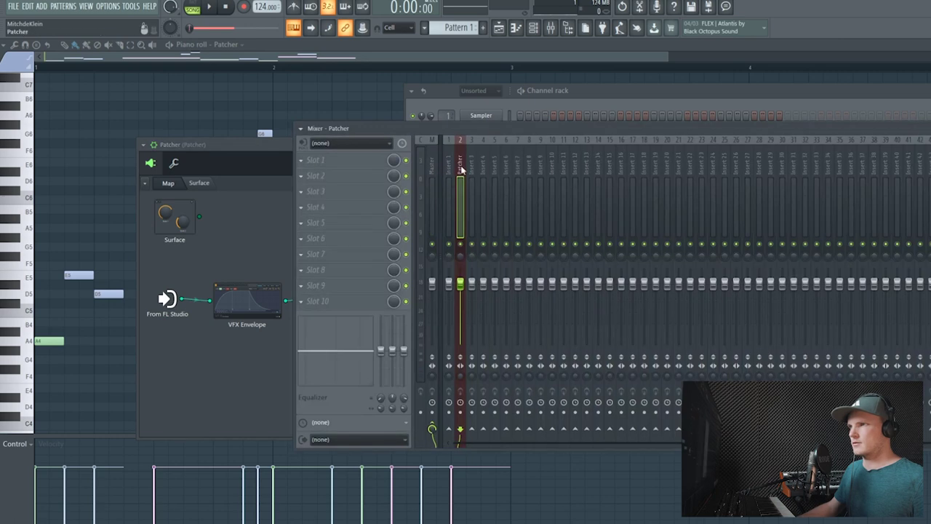
- Load the '000 - Lead Synth' state onto Patcher's insert and play the melody through it
right_click(461, 168)
mouse_move(566, 193)
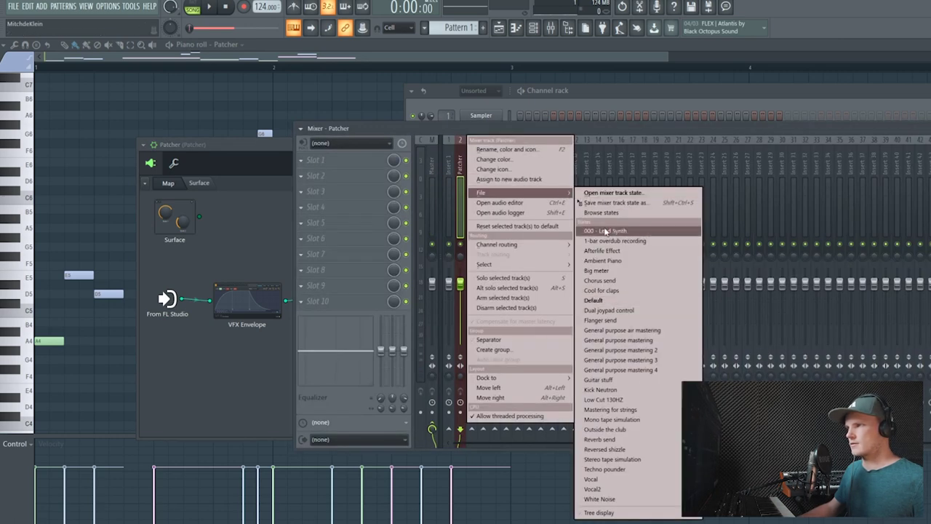
click(604, 231)
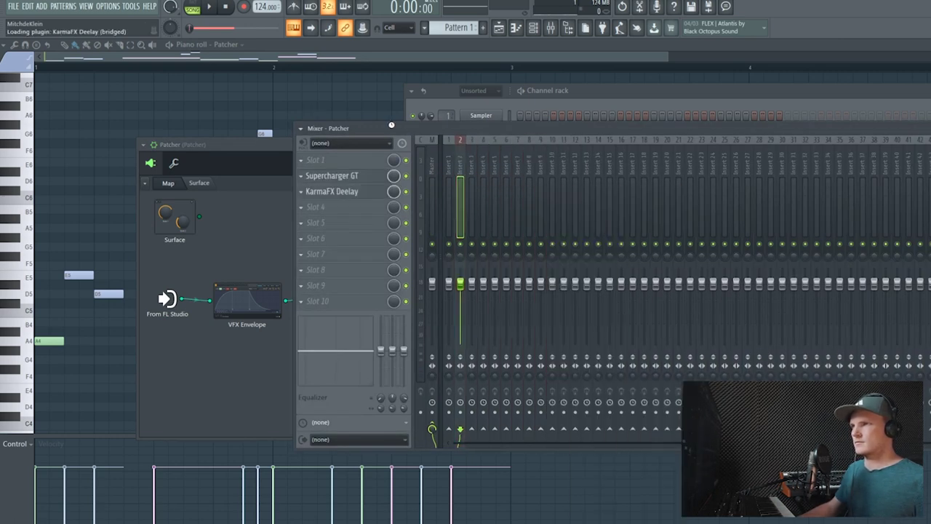
click(220, 8)
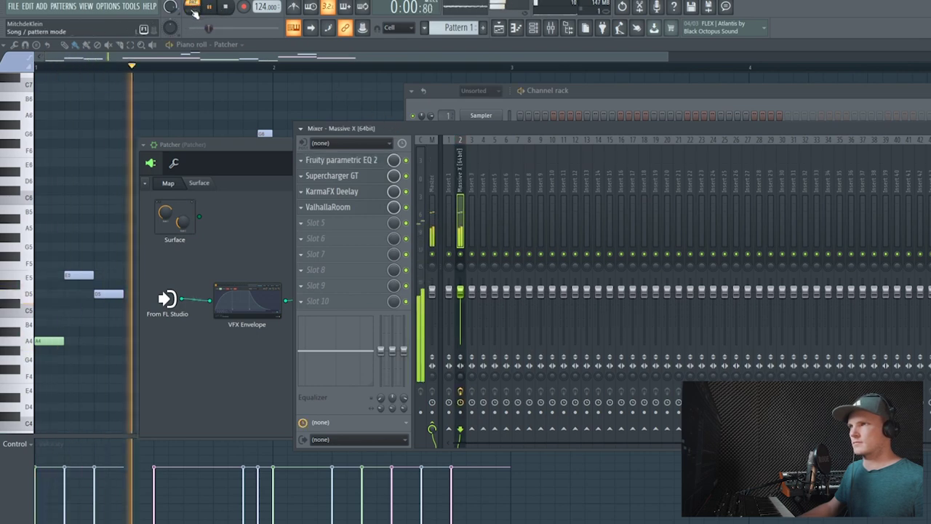
click(414, 48)
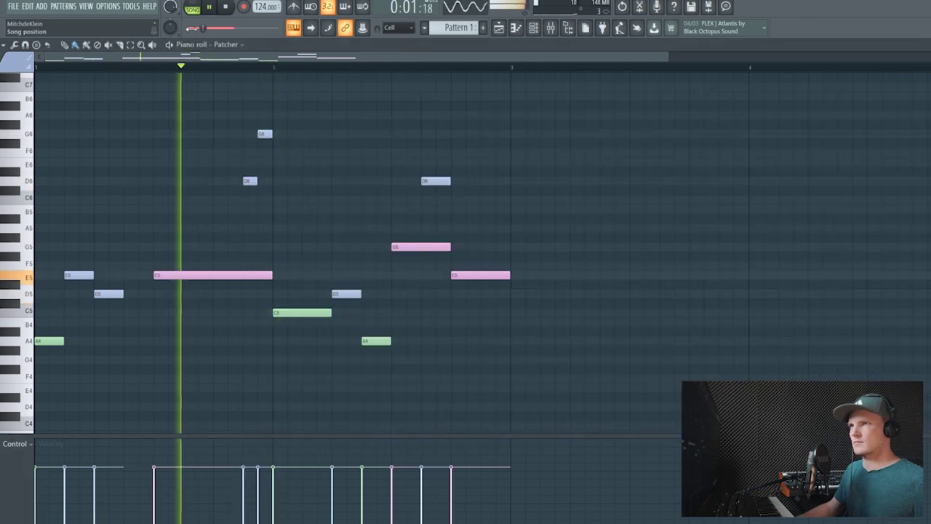
- Stop playback from the transport and return to the Playlist
click(226, 7)
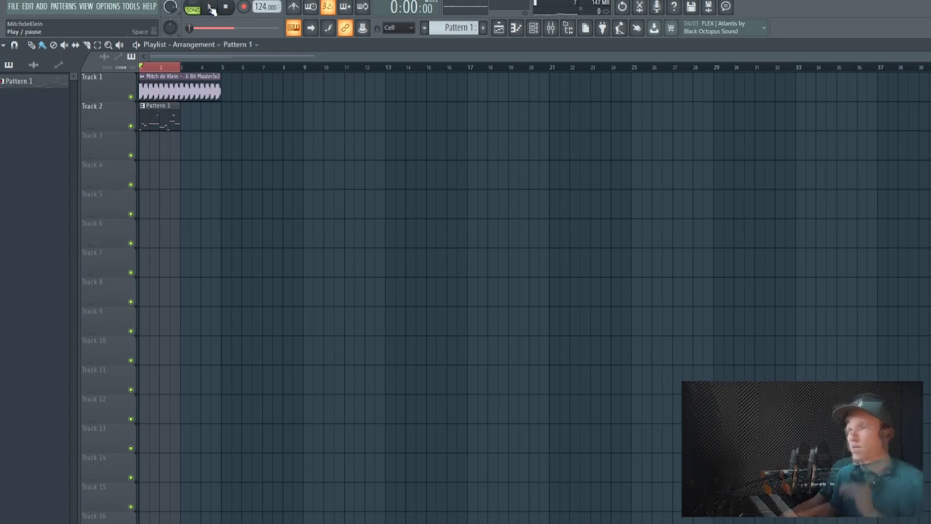